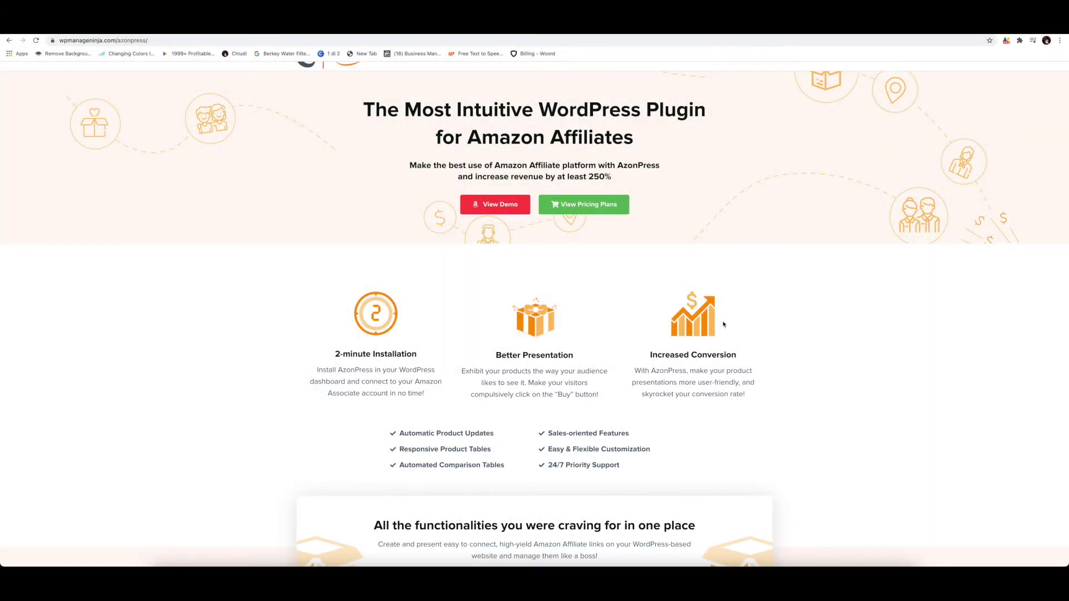
Open the AzonPress demo page and scroll through its tables, widgets and $27/$55/$111 plans.
{"action": "scroll", "coordinate": [723, 325], "scroll_direction": "up", "scroll_amount": 1}
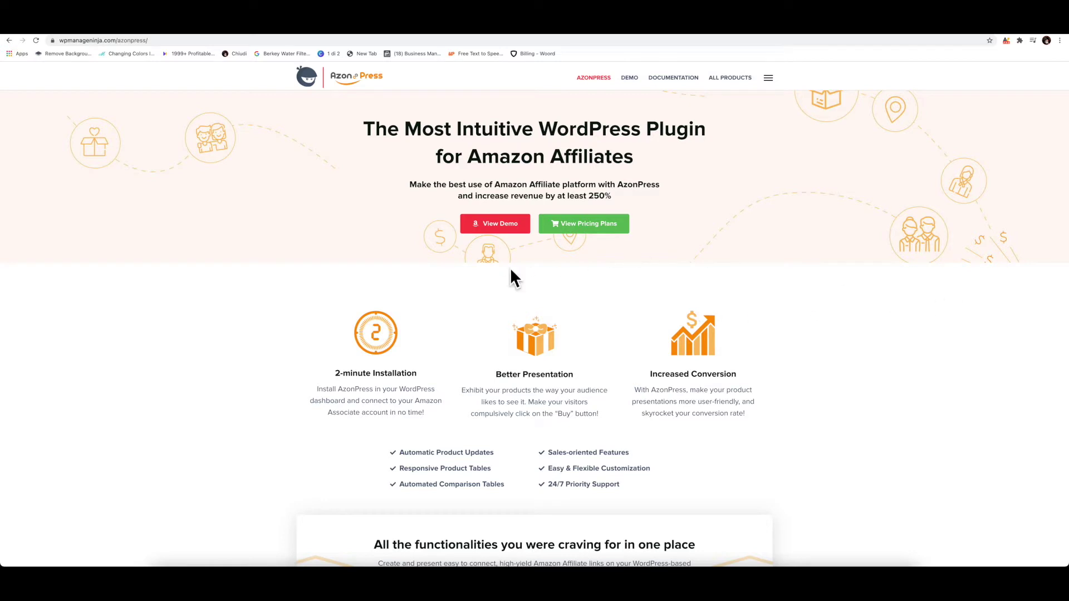
{"action": "left_click", "coordinate": [490, 229]}
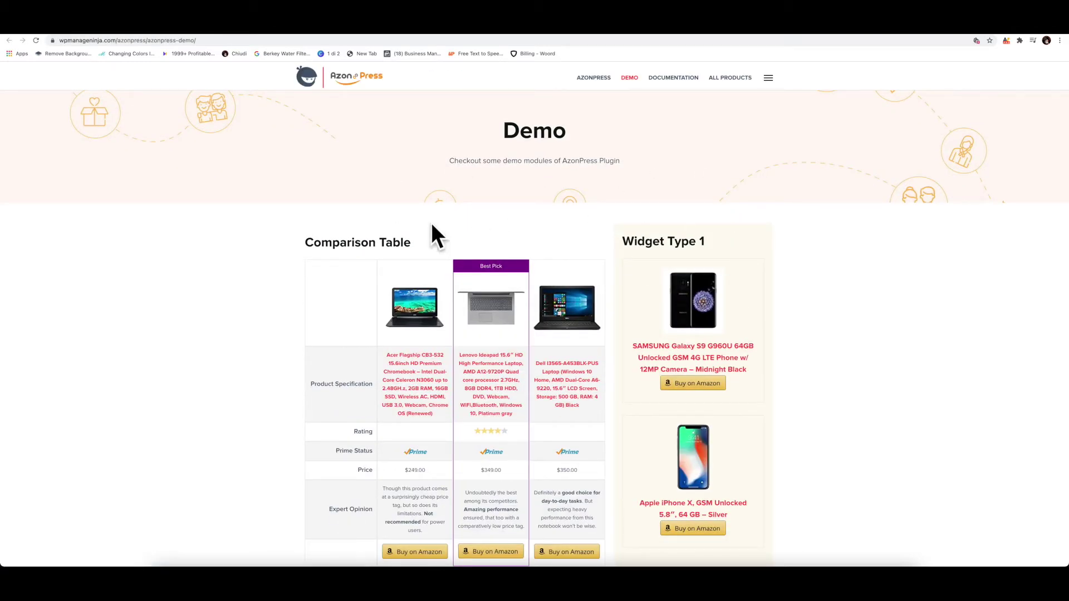
{"action": "scroll", "coordinate": [430, 213], "scroll_direction": "down", "scroll_amount": 2}
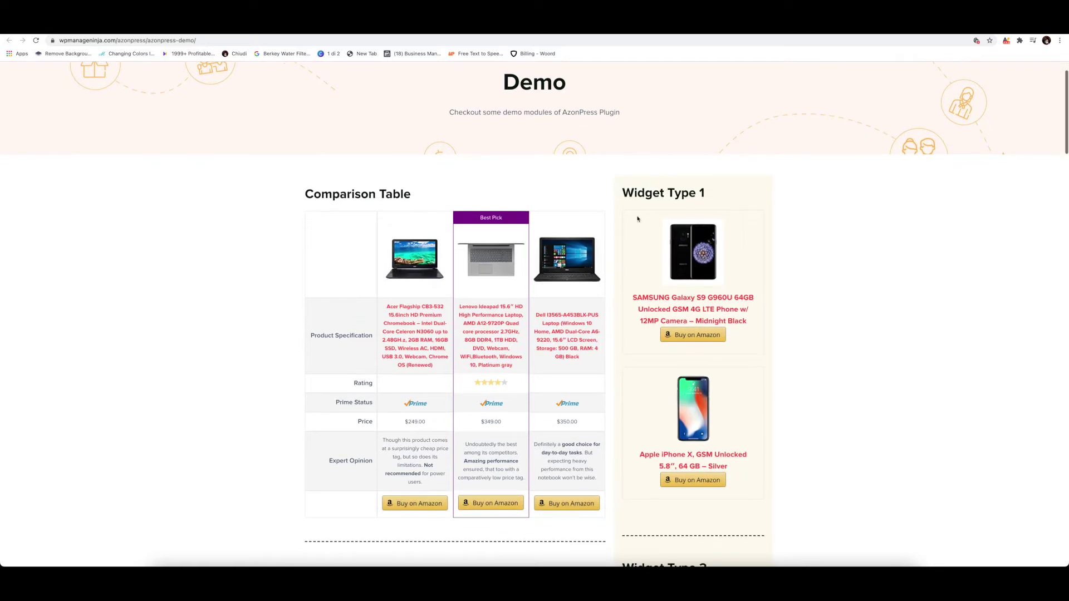
{"action": "scroll", "coordinate": [515, 208], "scroll_direction": "down", "scroll_amount": 2}
{"action": "scroll", "coordinate": [515, 208], "scroll_direction": "down", "scroll_amount": 2}
{"action": "scroll", "coordinate": [515, 207], "scroll_direction": "up", "scroll_amount": 2}
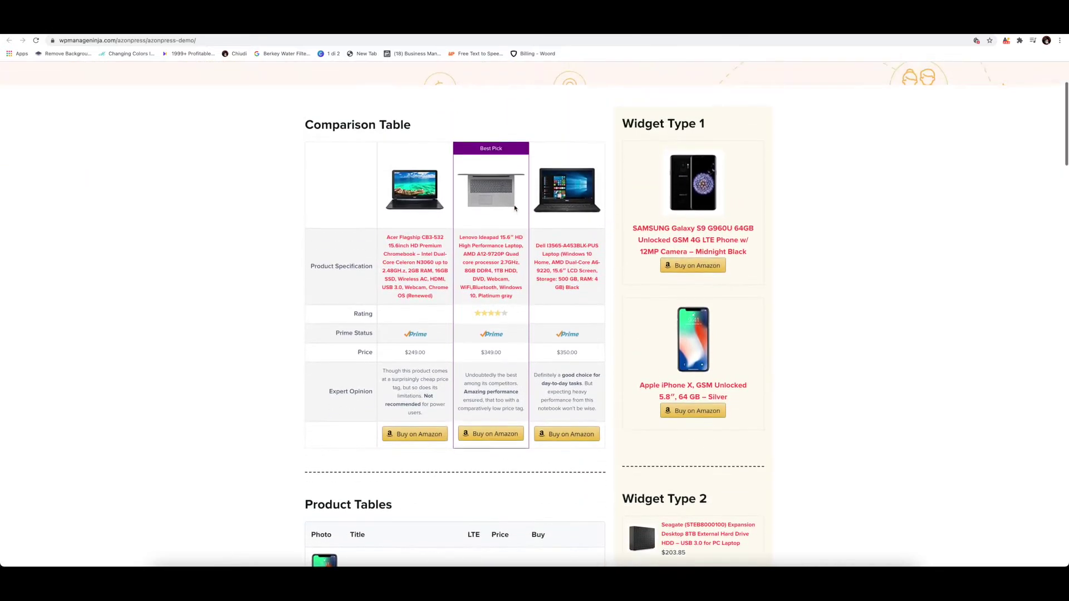
{"action": "scroll", "coordinate": [514, 207], "scroll_direction": "down", "scroll_amount": 2}
{"action": "scroll", "coordinate": [514, 208], "scroll_direction": "down", "scroll_amount": 3}
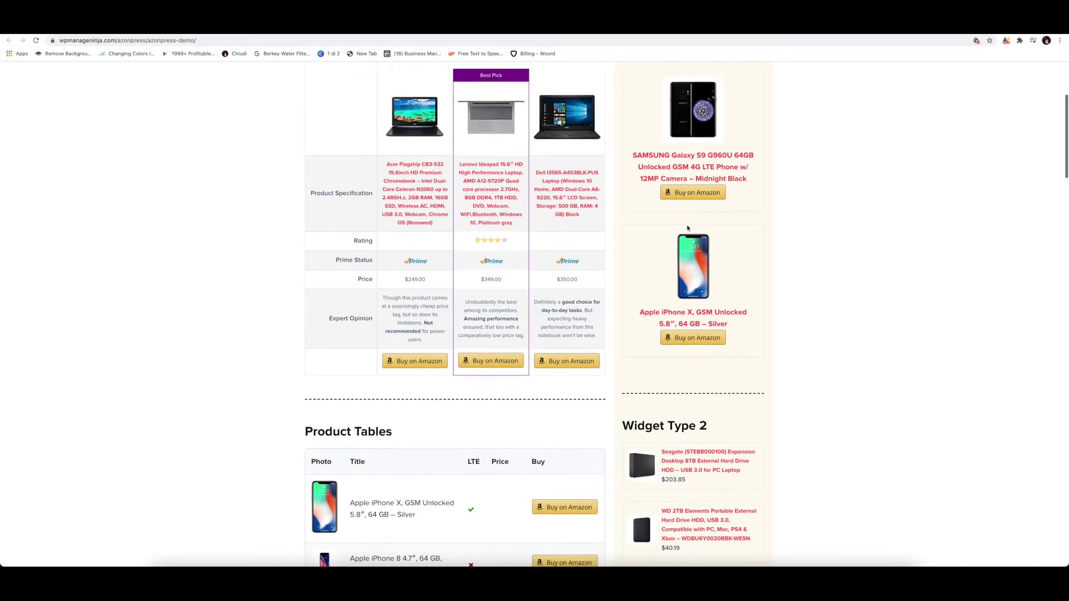
{"action": "scroll", "coordinate": [422, 284], "scroll_direction": "down", "scroll_amount": 10}
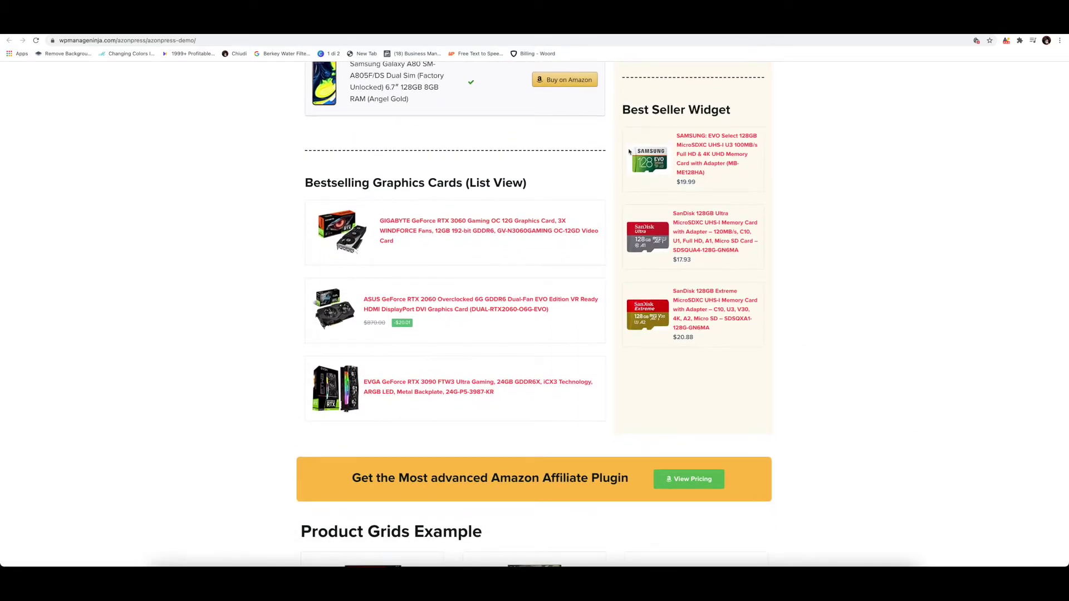
{"action": "scroll", "coordinate": [492, 274], "scroll_direction": "down", "scroll_amount": 10}
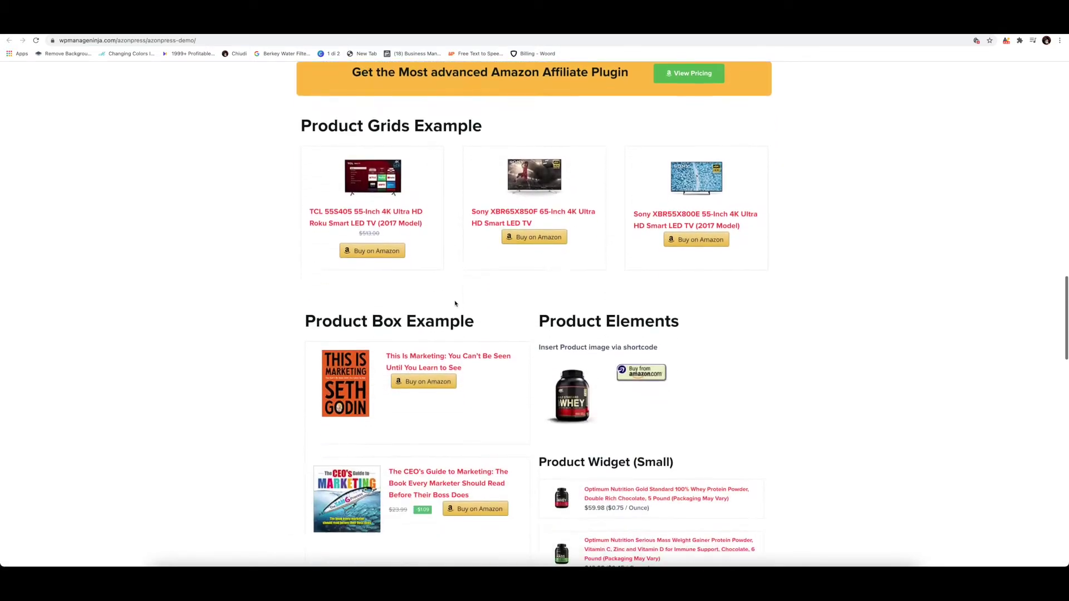
{"action": "scroll", "coordinate": [457, 302], "scroll_direction": "down", "scroll_amount": 10}
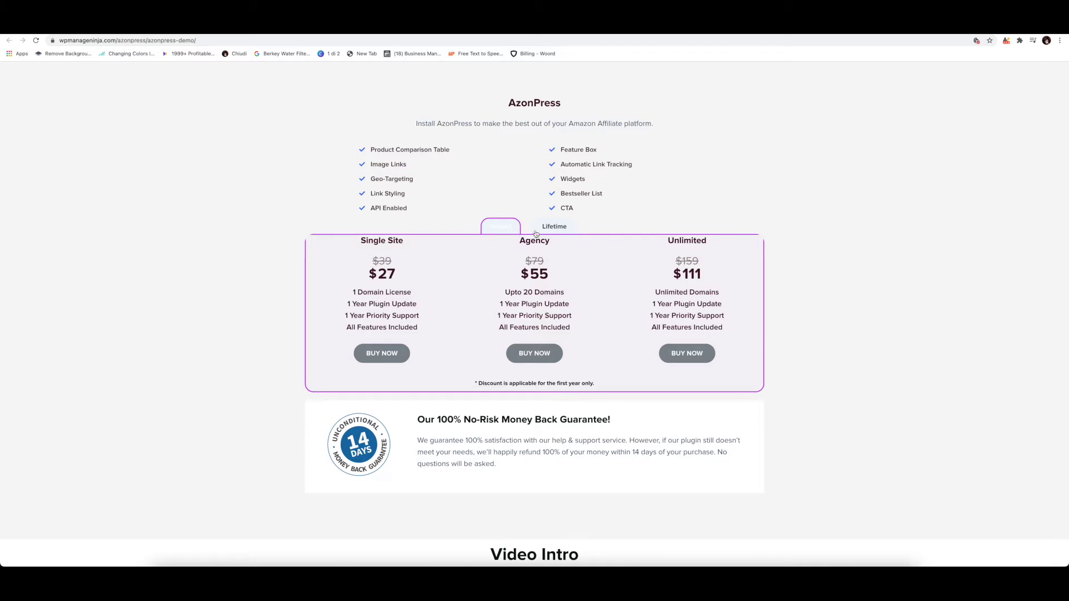
Switch the demo pricing to Lifetime plans ($104, $174, $244) and scroll back up.
{"action": "left_click", "coordinate": [556, 228]}
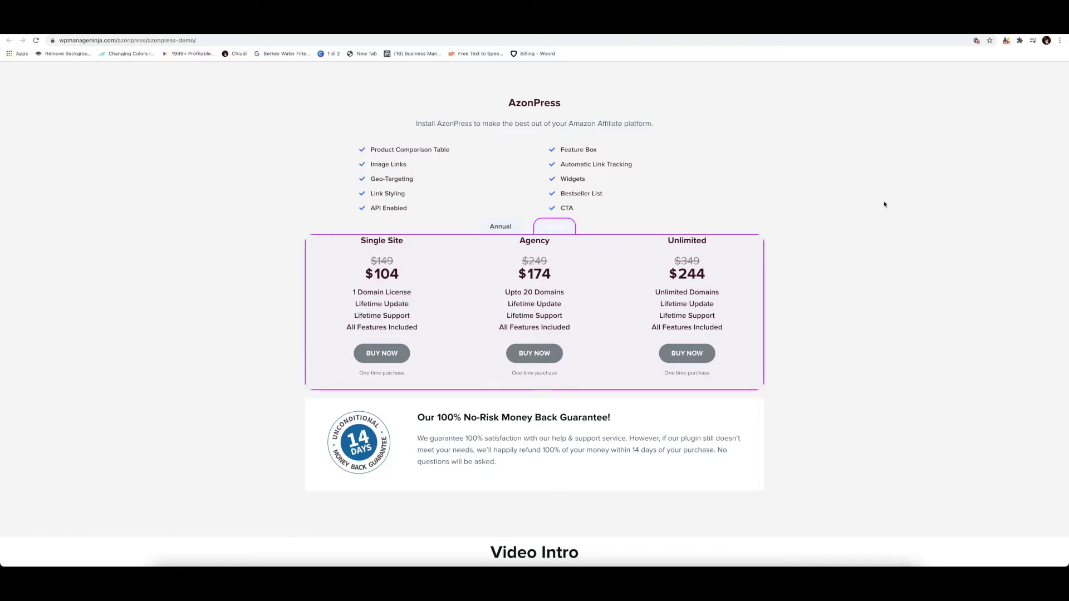
{"action": "scroll", "coordinate": [886, 218], "scroll_direction": "down", "scroll_amount": 1}
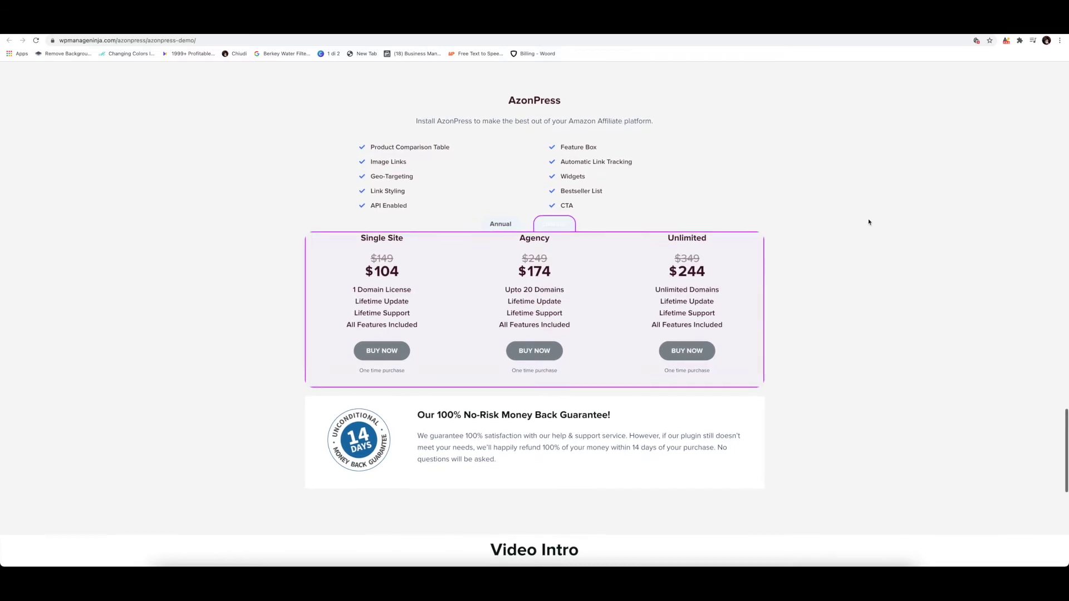
{"action": "scroll", "coordinate": [869, 223], "scroll_direction": "down", "scroll_amount": 1}
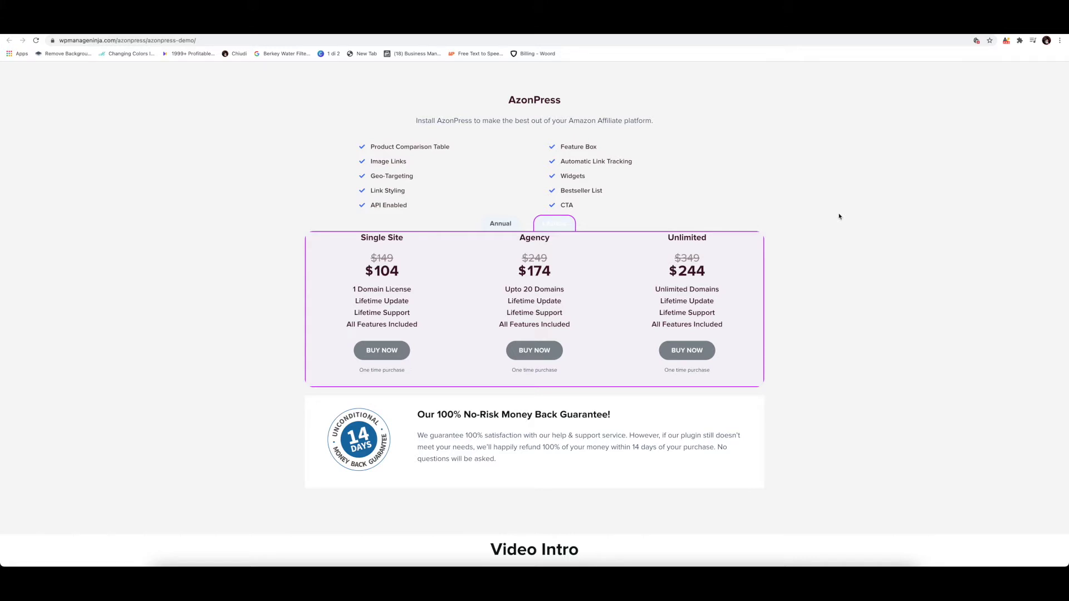
{"action": "scroll", "coordinate": [741, 215], "scroll_direction": "down", "scroll_amount": 3}
{"action": "scroll", "coordinate": [761, 245], "scroll_direction": "up", "scroll_amount": 6}
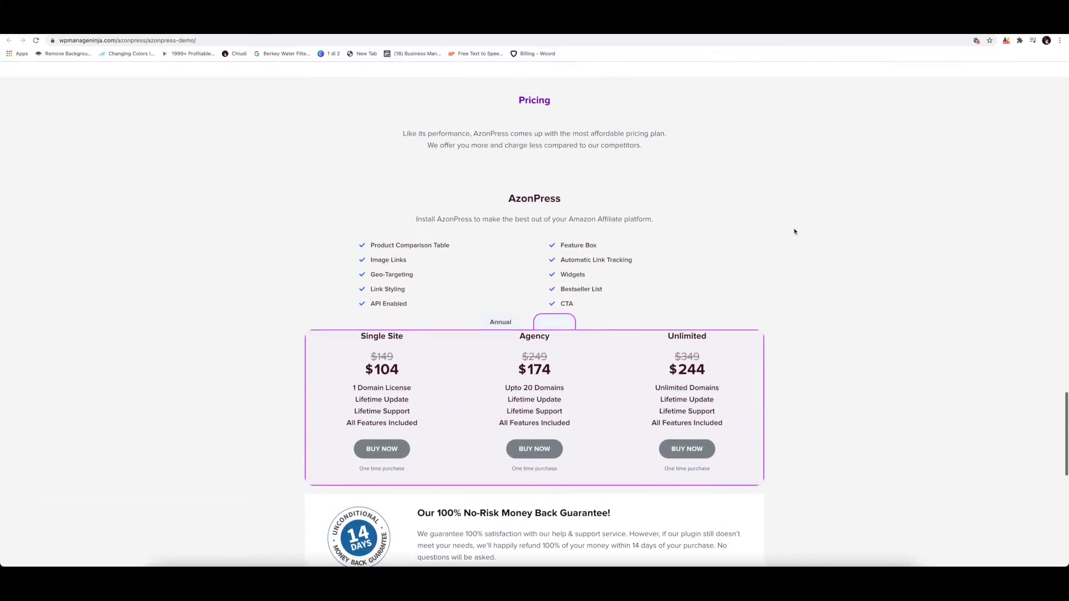
{"action": "scroll", "coordinate": [761, 245], "scroll_direction": "up", "scroll_amount": 8}
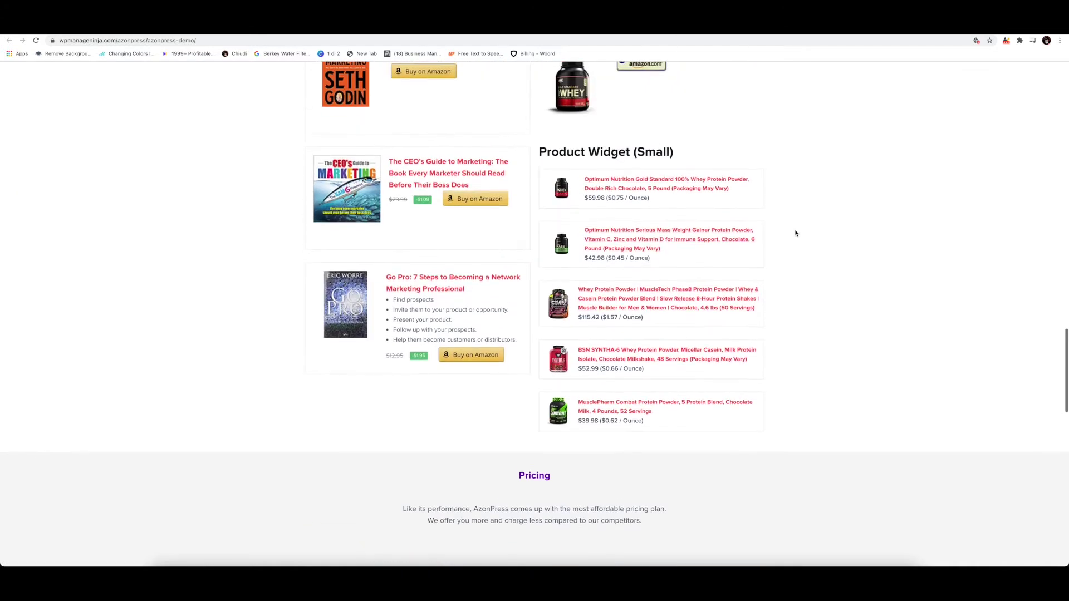
{"action": "scroll", "coordinate": [795, 234], "scroll_direction": "up", "scroll_amount": 14}
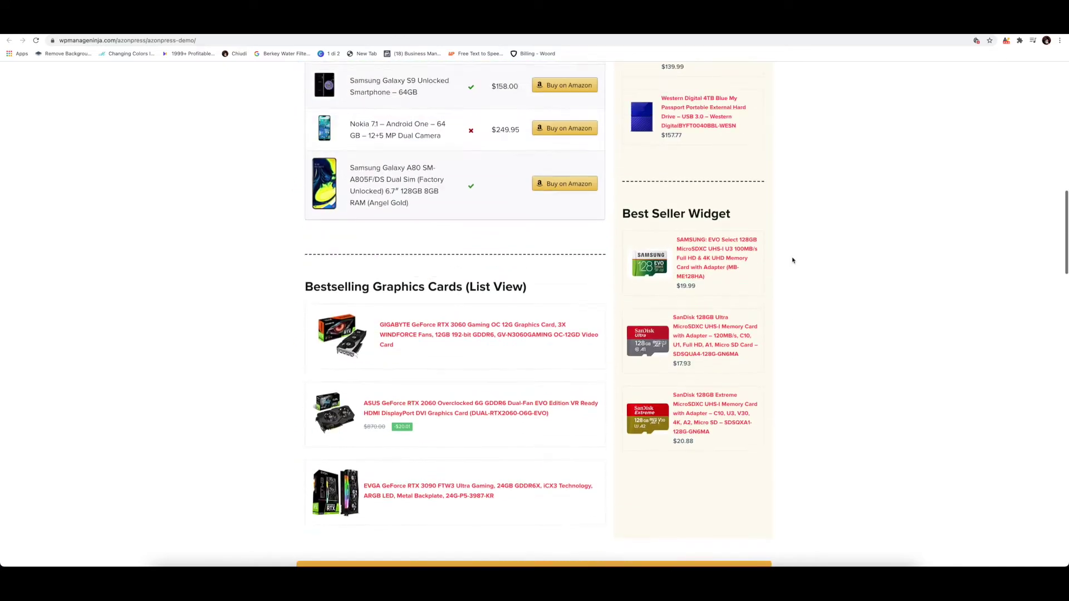
In WordPress admin, open the AzonPress Dashboard showing 1 comparison table, 1 product table and active API.
{"action": "left_click", "coordinate": [791, 23]}
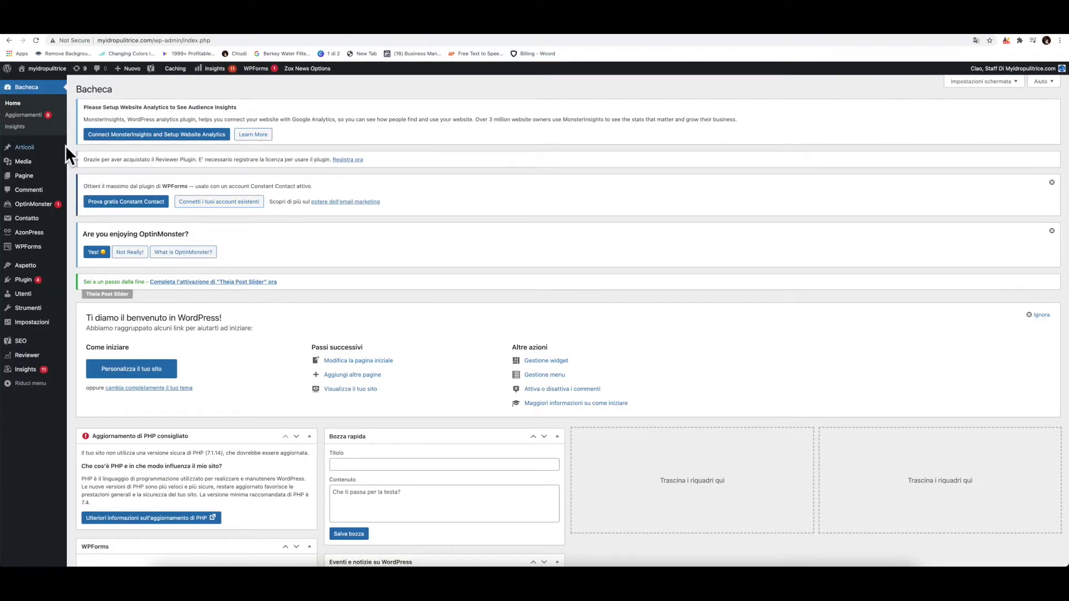
{"action": "mouse_move", "coordinate": [26, 282]}
{"action": "mouse_move", "coordinate": [23, 234]}
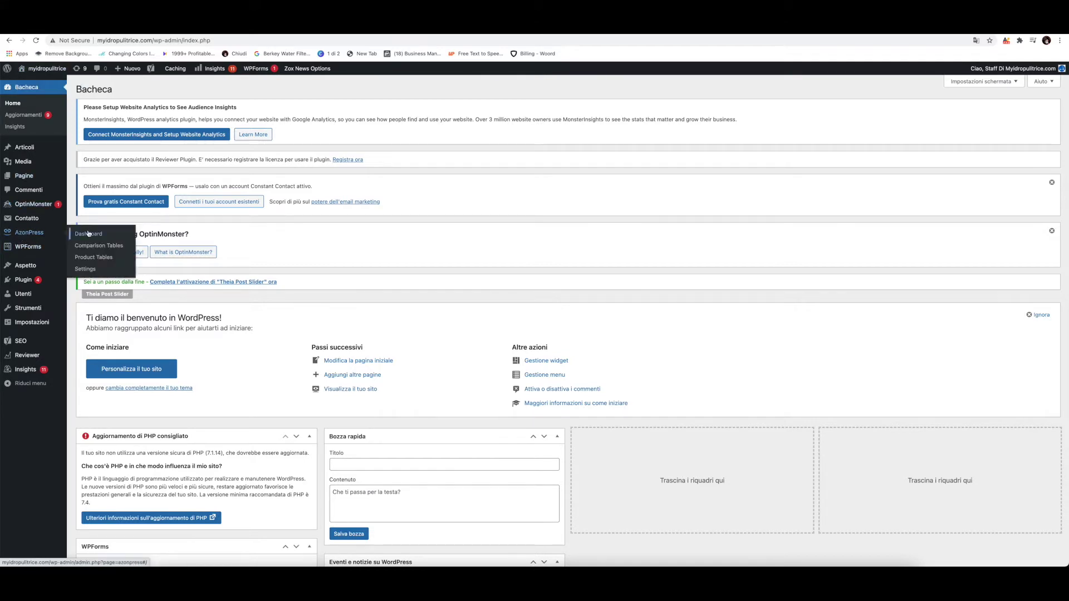
{"action": "left_click", "coordinate": [30, 234]}
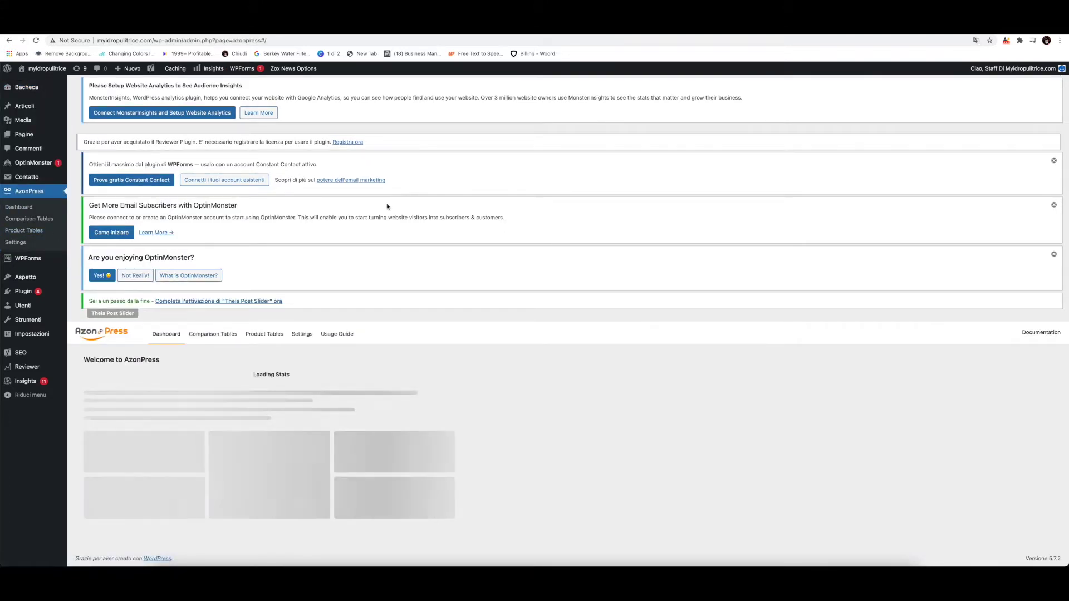
{"action": "scroll", "coordinate": [483, 305], "scroll_direction": "down", "scroll_amount": 1}
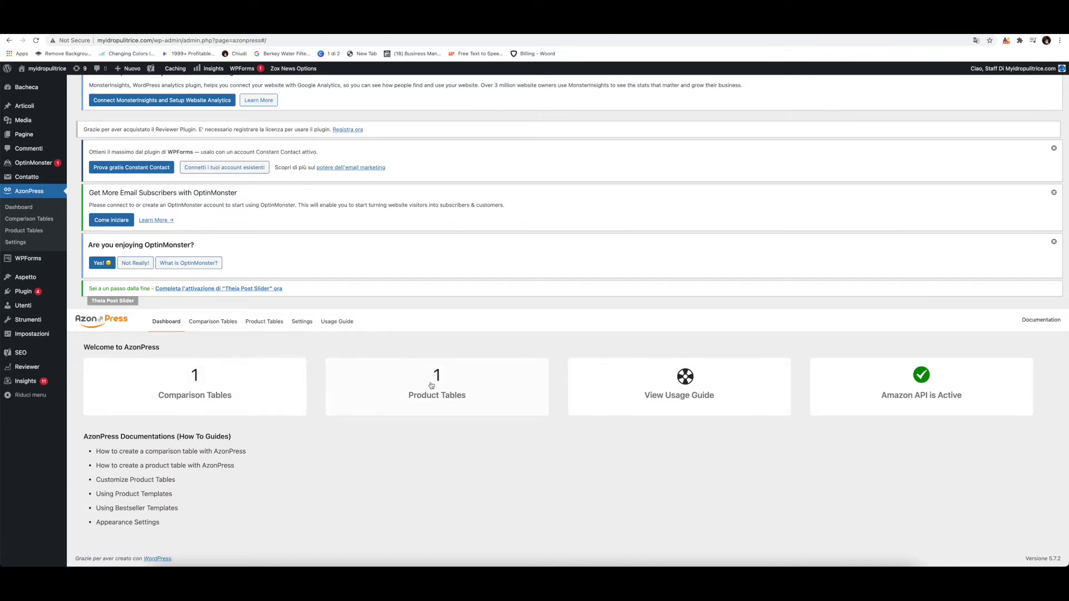
List the comparison tables ('Idrupulitrici a batteria'), starting then cancelling a new comparison table.
{"action": "left_click", "coordinate": [215, 321]}
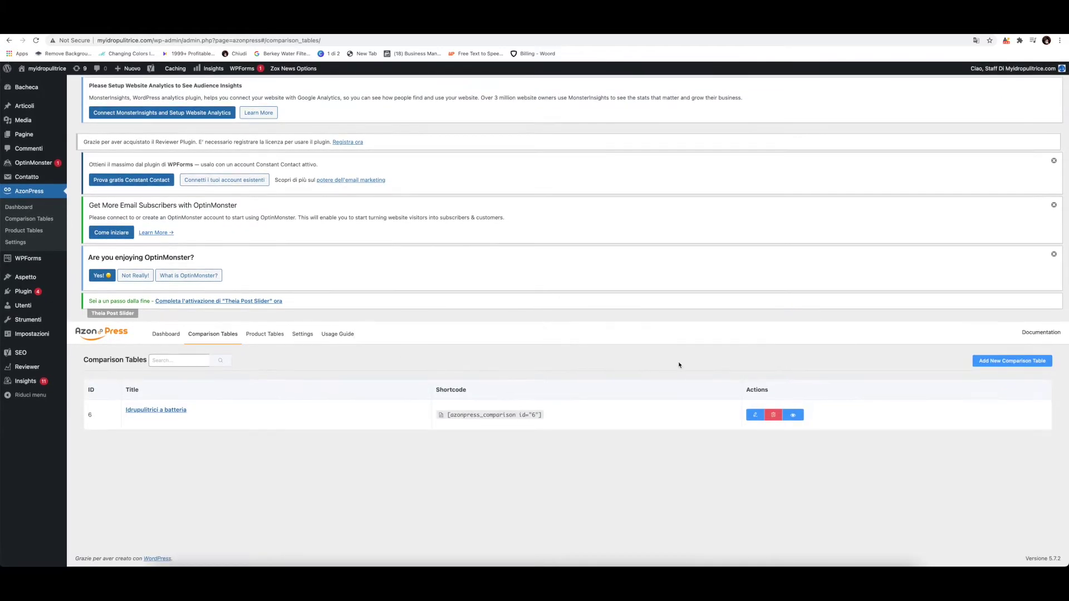
{"action": "left_click", "coordinate": [1005, 364]}
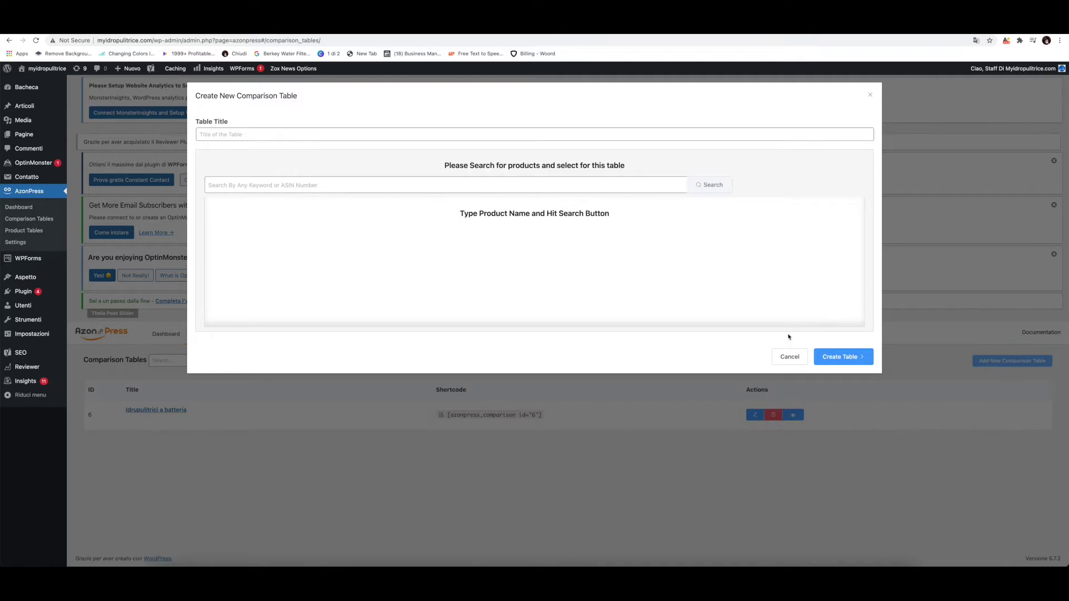
{"action": "left_click", "coordinate": [790, 357]}
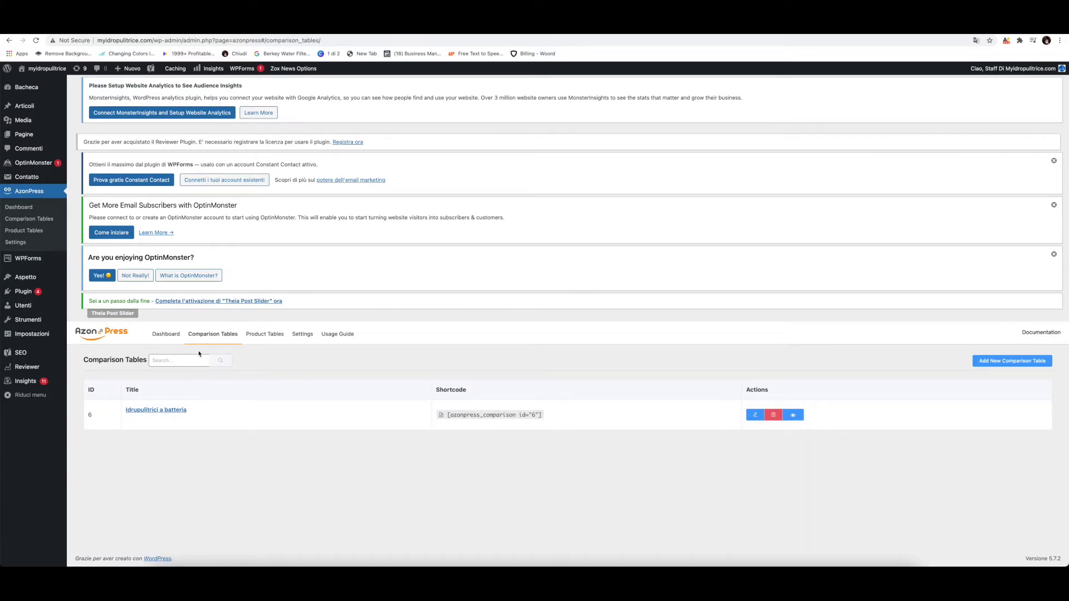
View the product tables, then the Amazon API settings: Connected, Italy, 19-hour caching.
{"action": "left_click", "coordinate": [266, 336]}
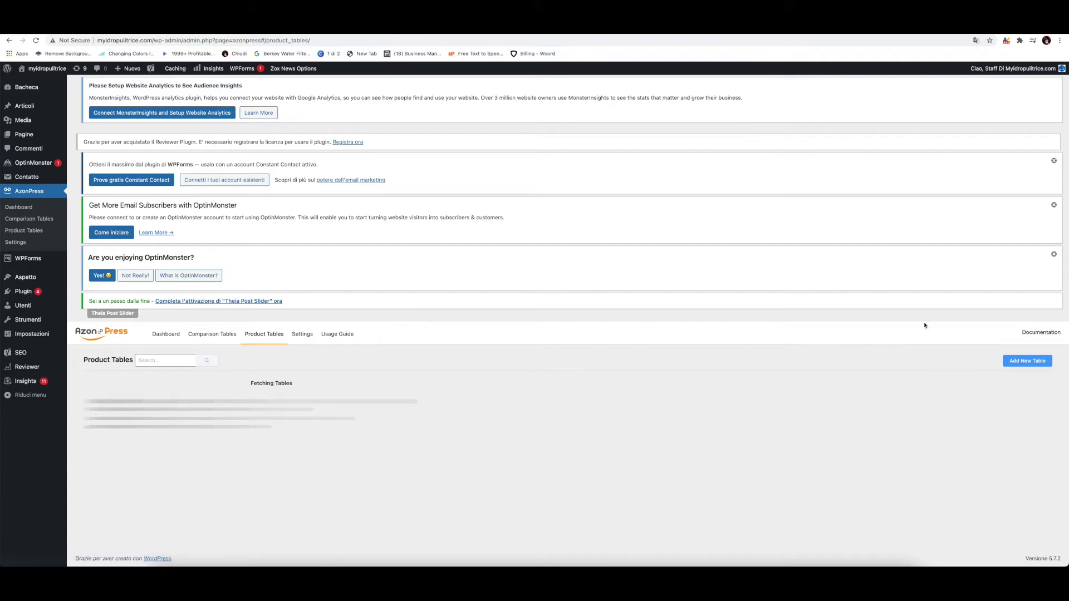
{"action": "left_click", "coordinate": [302, 335]}
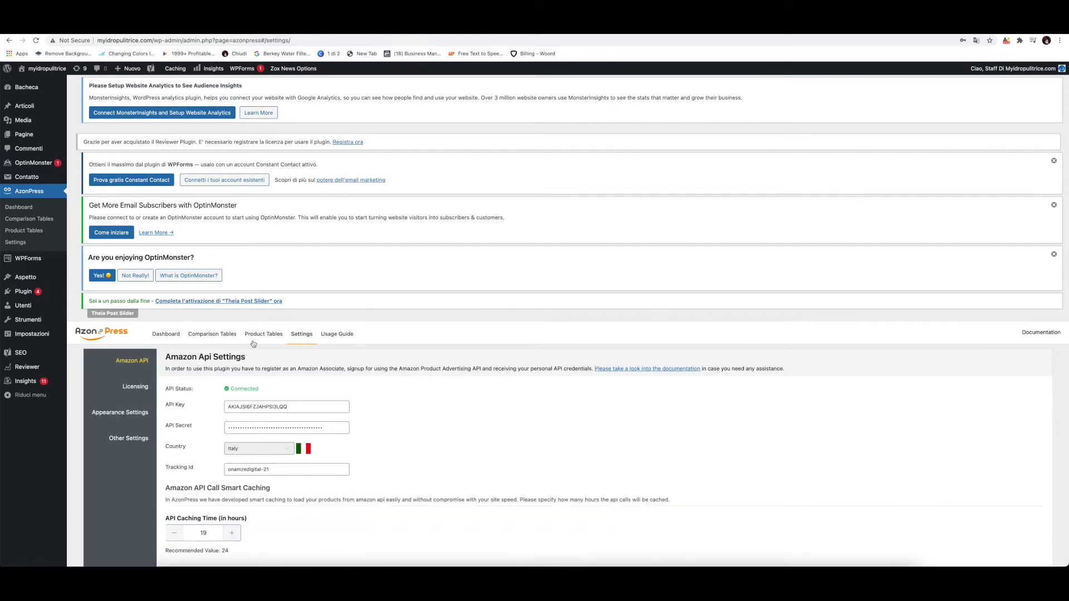
{"action": "scroll", "coordinate": [260, 345], "scroll_direction": "down", "scroll_amount": 3}
{"action": "scroll", "coordinate": [260, 345], "scroll_direction": "down", "scroll_amount": 2}
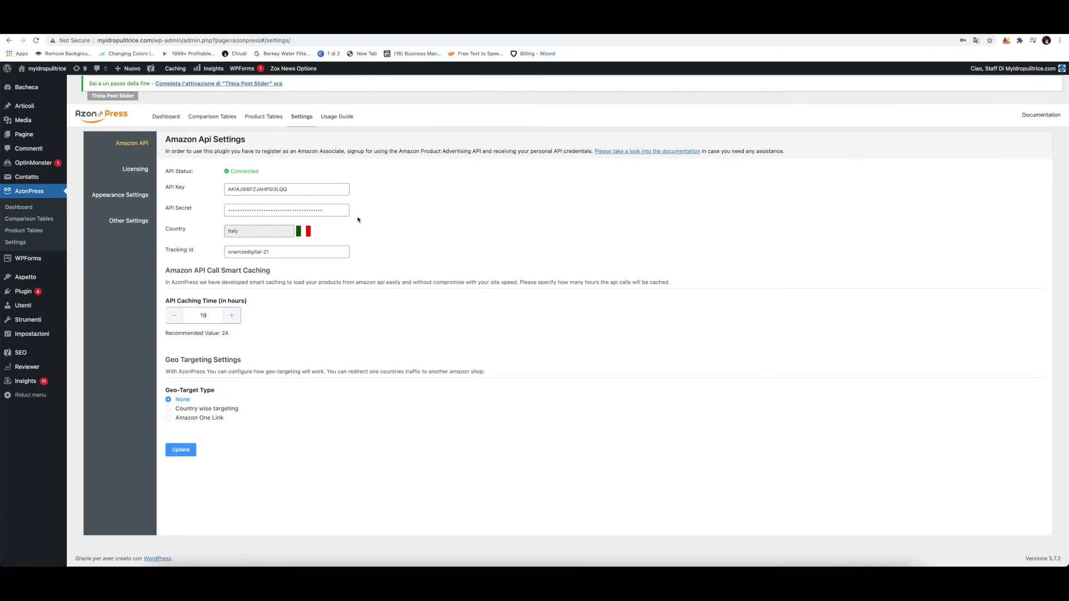
In the AzonPress Usage Guide, browse the template examples from List through Feature Box, back to Box.
{"action": "left_click", "coordinate": [332, 117]}
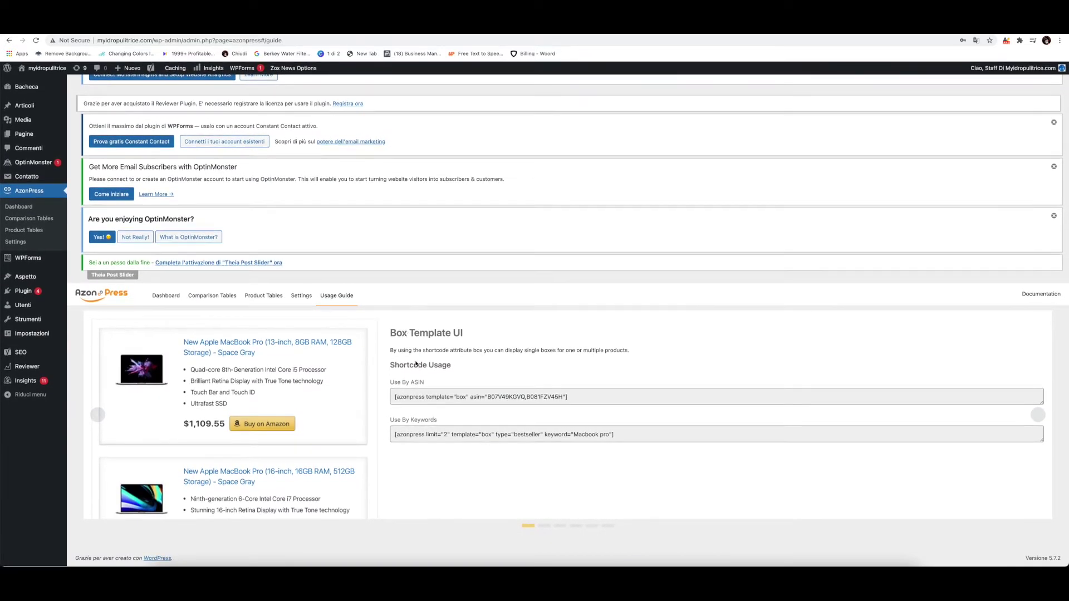
{"action": "left_click", "coordinate": [544, 526]}
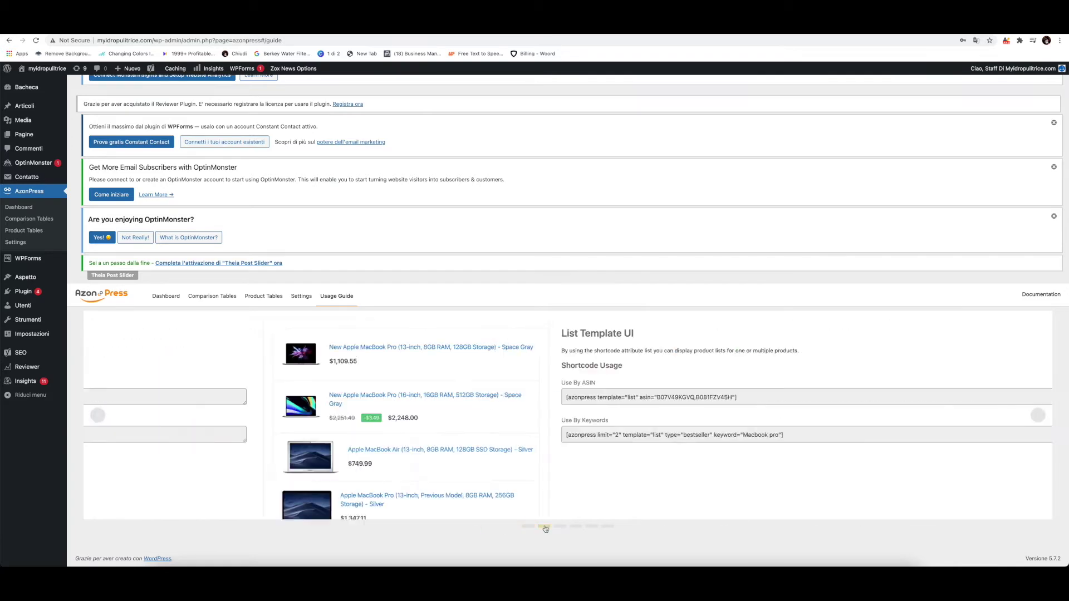
{"action": "left_click", "coordinate": [561, 527]}
{"action": "left_click", "coordinate": [576, 527]}
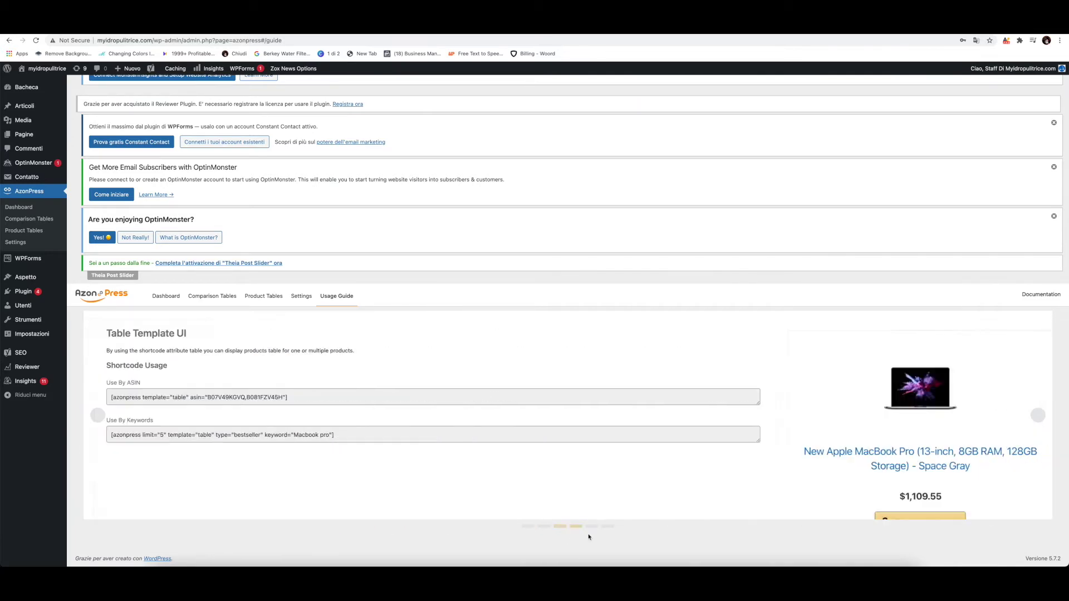
{"action": "left_click", "coordinate": [592, 527]}
{"action": "left_click", "coordinate": [607, 527]}
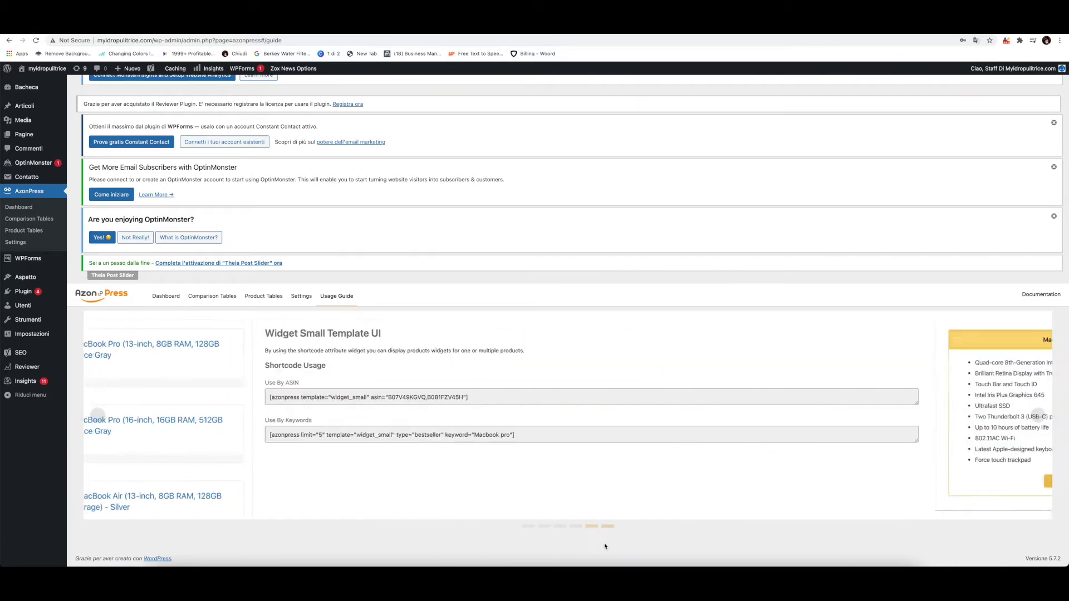
{"action": "left_click", "coordinate": [529, 526]}
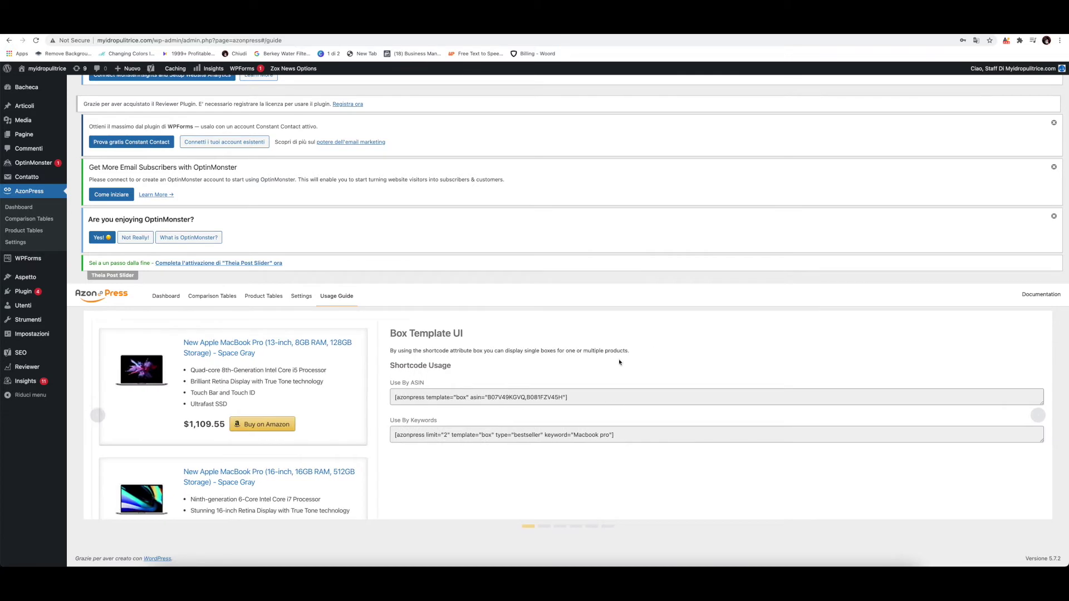
Select the Box ASIN shortcode, then return to the AzonPress Amazon API settings.
{"action": "left_click", "coordinate": [475, 396]}
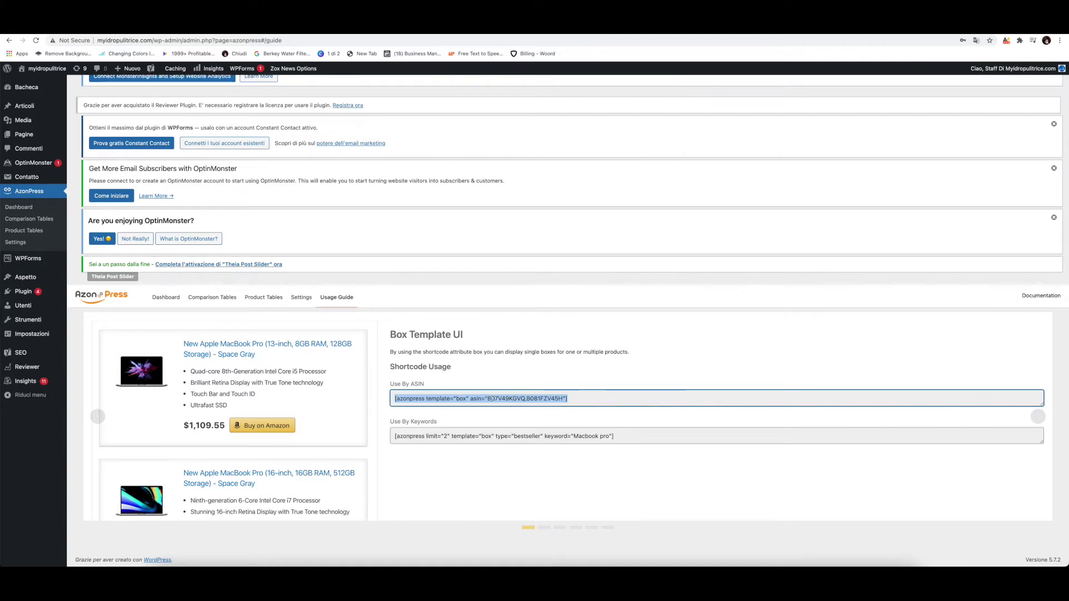
{"action": "scroll", "coordinate": [329, 306], "scroll_direction": "down", "scroll_amount": 1}
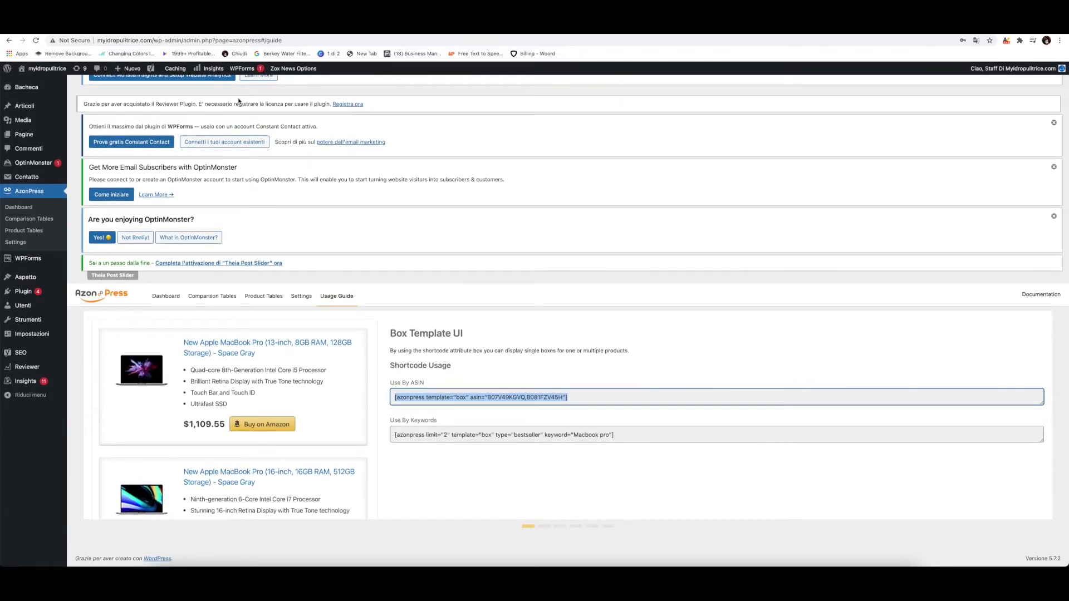
{"action": "scroll", "coordinate": [80, 146], "scroll_direction": "up", "scroll_amount": 1}
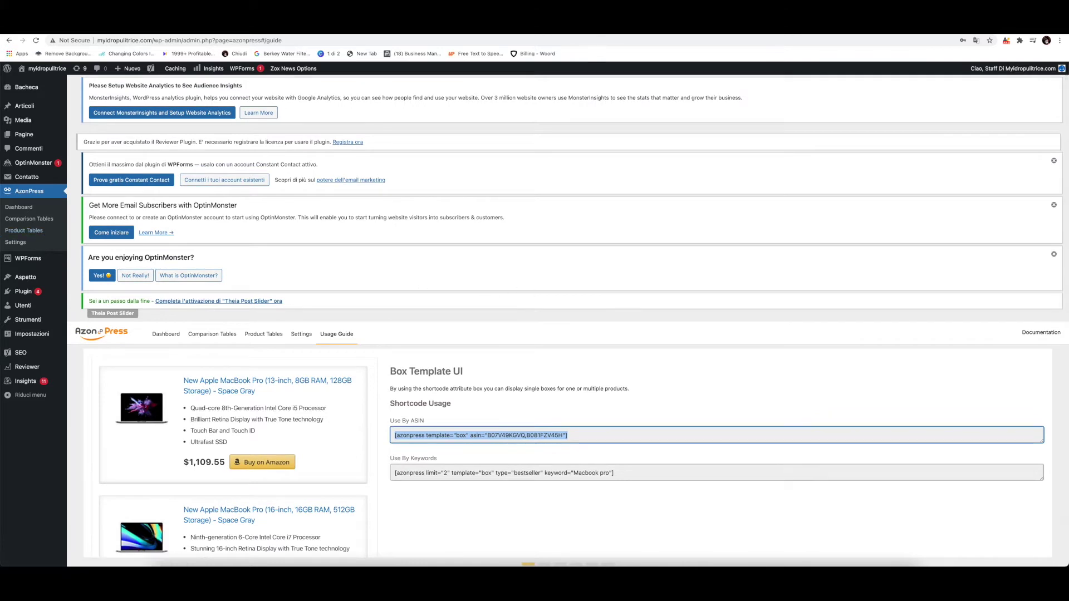
{"action": "left_click", "coordinate": [15, 242]}
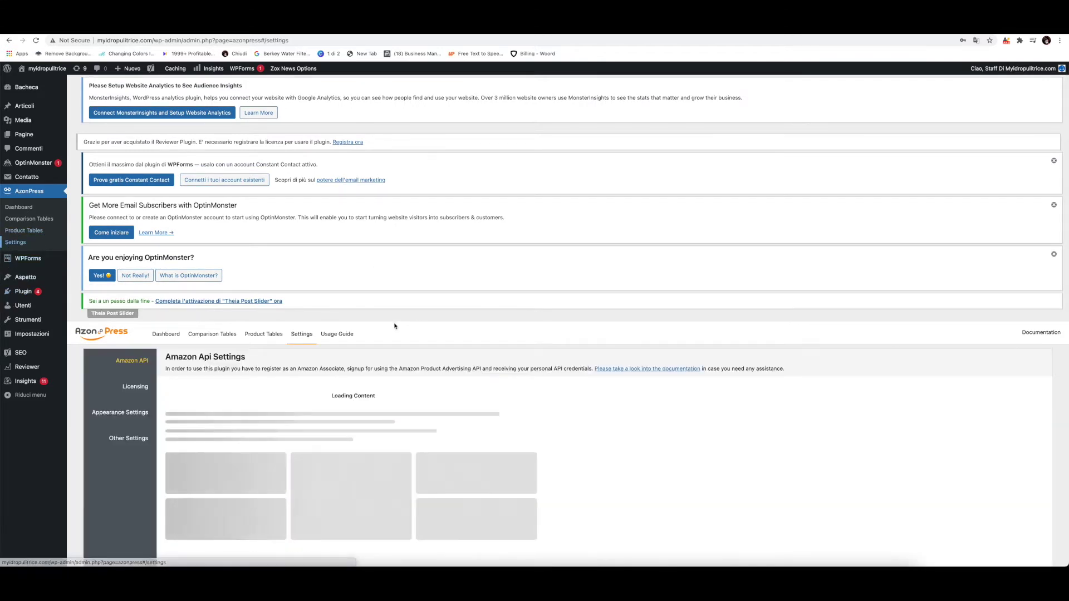
Scroll the settings page and confirm the AzonPress license is active.
{"action": "scroll", "coordinate": [376, 323], "scroll_direction": "down", "scroll_amount": 1}
{"action": "scroll", "coordinate": [376, 322], "scroll_direction": "down", "scroll_amount": 5}
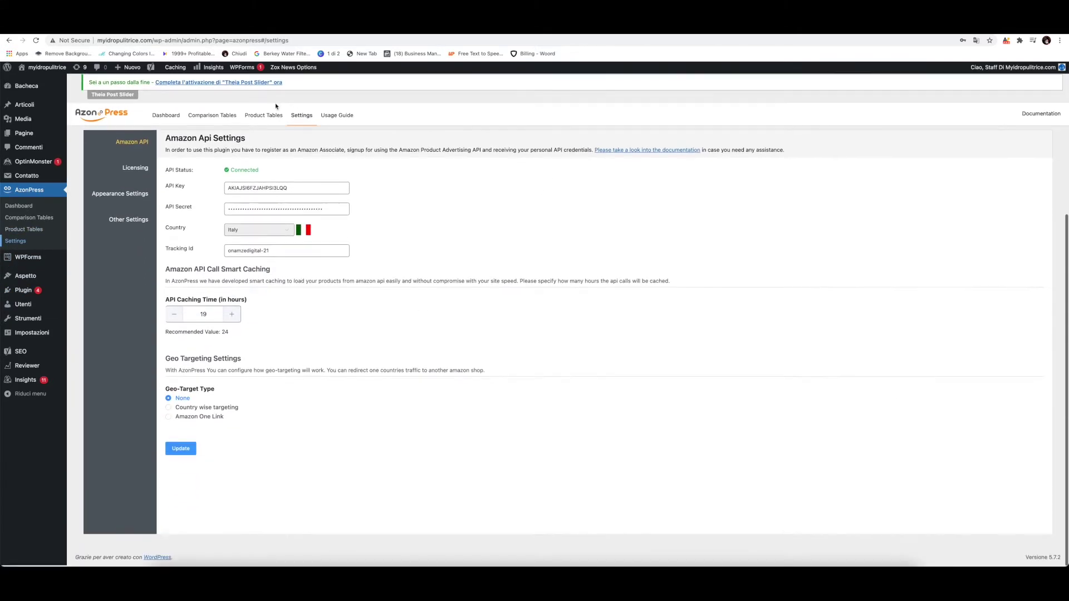
{"action": "left_click", "coordinate": [135, 169]}
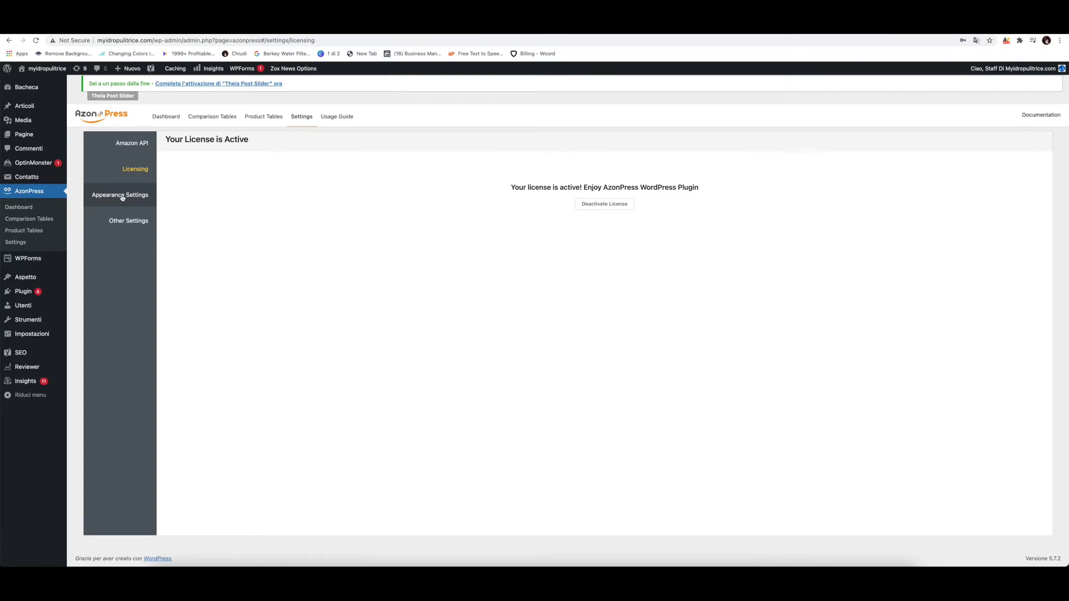
Review the Global Styles appearance settings with Classic Style and Custom Text buttons.
{"action": "left_click", "coordinate": [122, 196]}
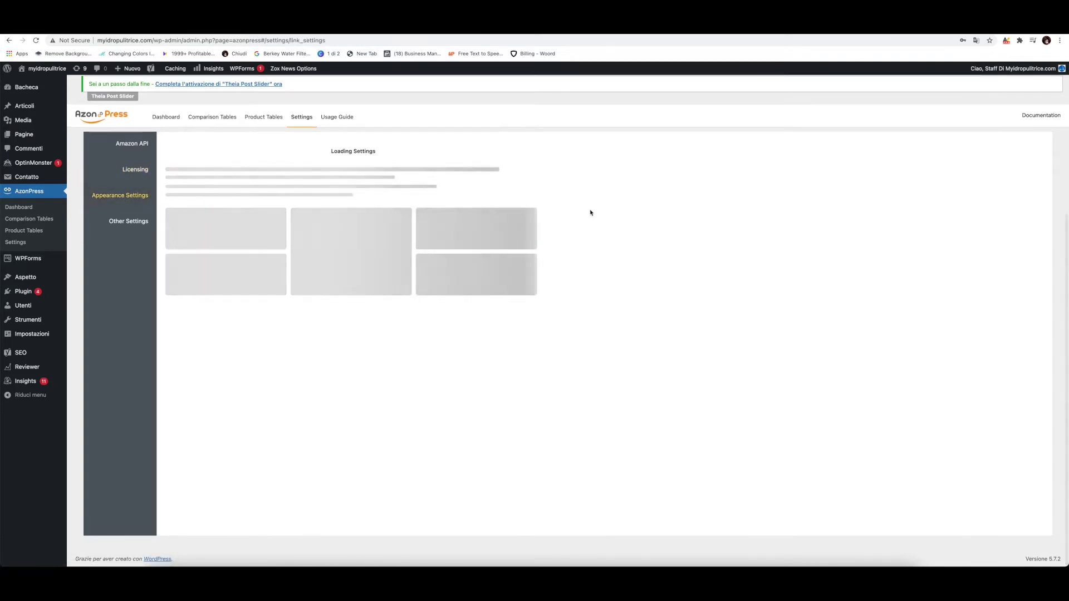
{"action": "scroll", "coordinate": [271, 224], "scroll_direction": "down", "scroll_amount": 3}
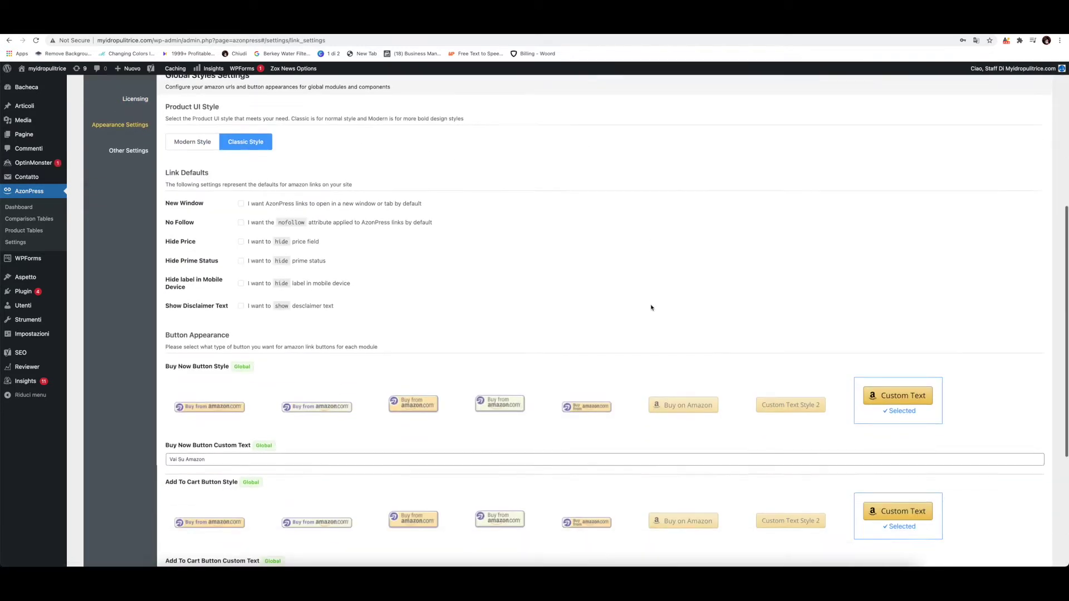
{"action": "scroll", "coordinate": [343, 205], "scroll_direction": "down", "scroll_amount": 5}
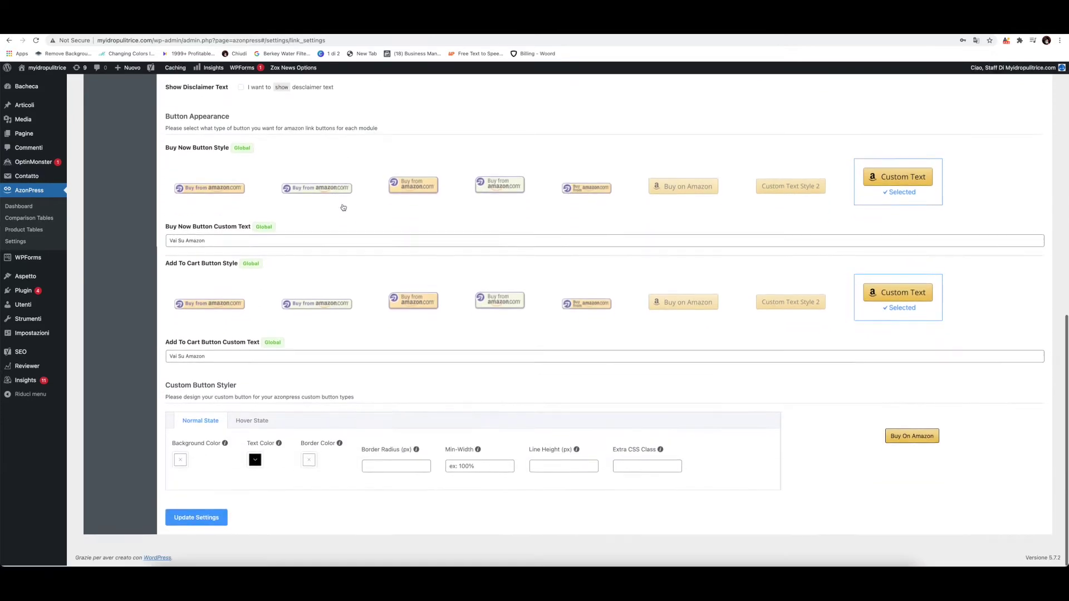
{"action": "scroll", "coordinate": [360, 281], "scroll_direction": "up", "scroll_amount": 2}
{"action": "scroll", "coordinate": [359, 281], "scroll_direction": "down", "scroll_amount": 1}
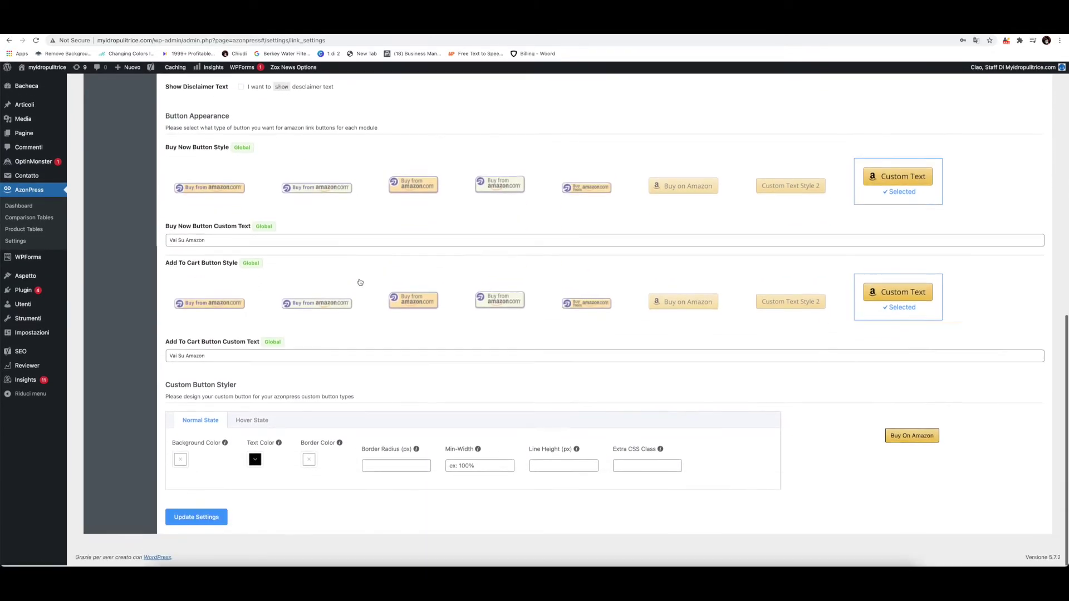
{"action": "scroll", "coordinate": [361, 278], "scroll_direction": "up", "scroll_amount": 5}
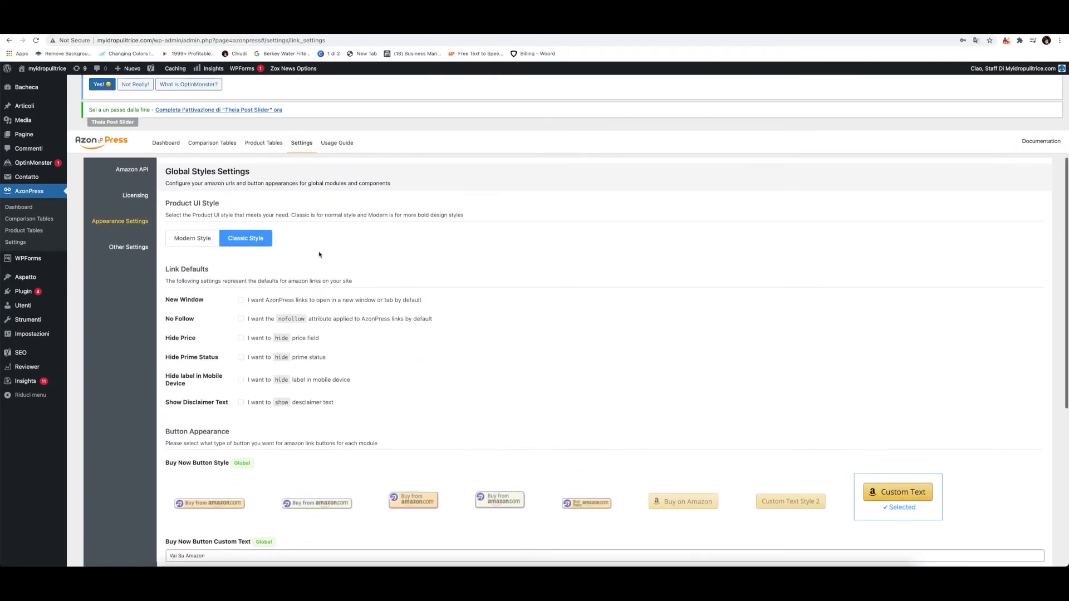
Review AzonPress Other Settings for asset loading and user access roles, then start a new post.
{"action": "left_click", "coordinate": [129, 247]}
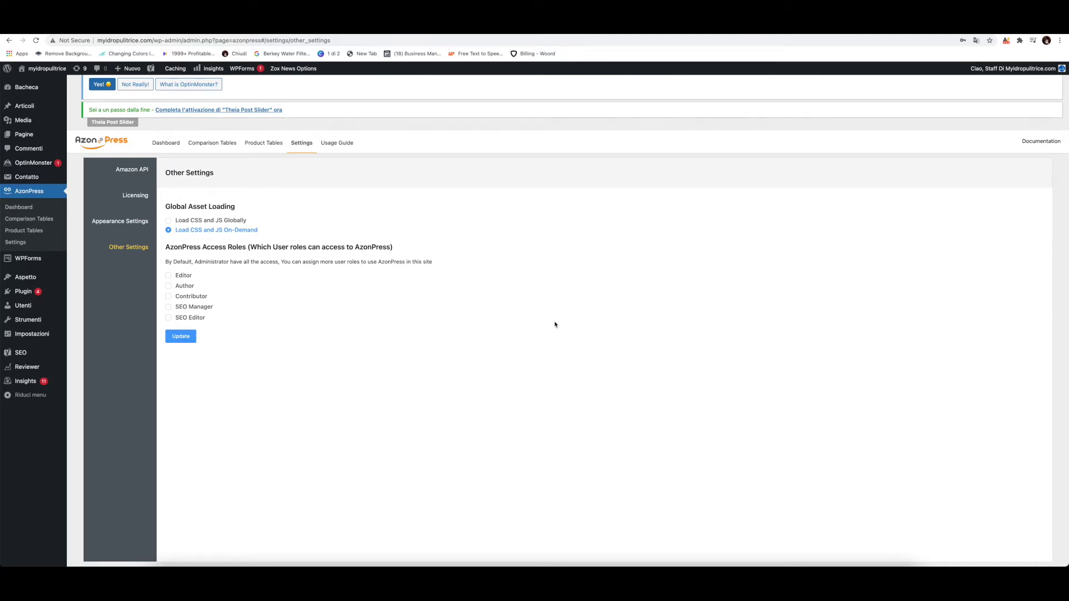
{"action": "scroll", "coordinate": [554, 324], "scroll_direction": "down", "scroll_amount": 1}
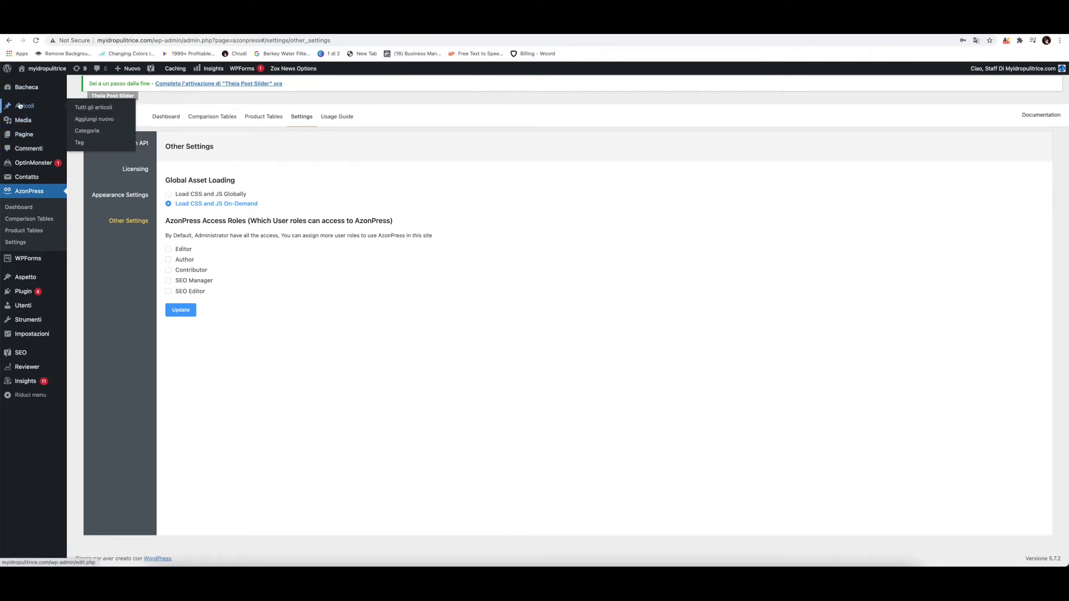
{"action": "left_click", "coordinate": [97, 121]}
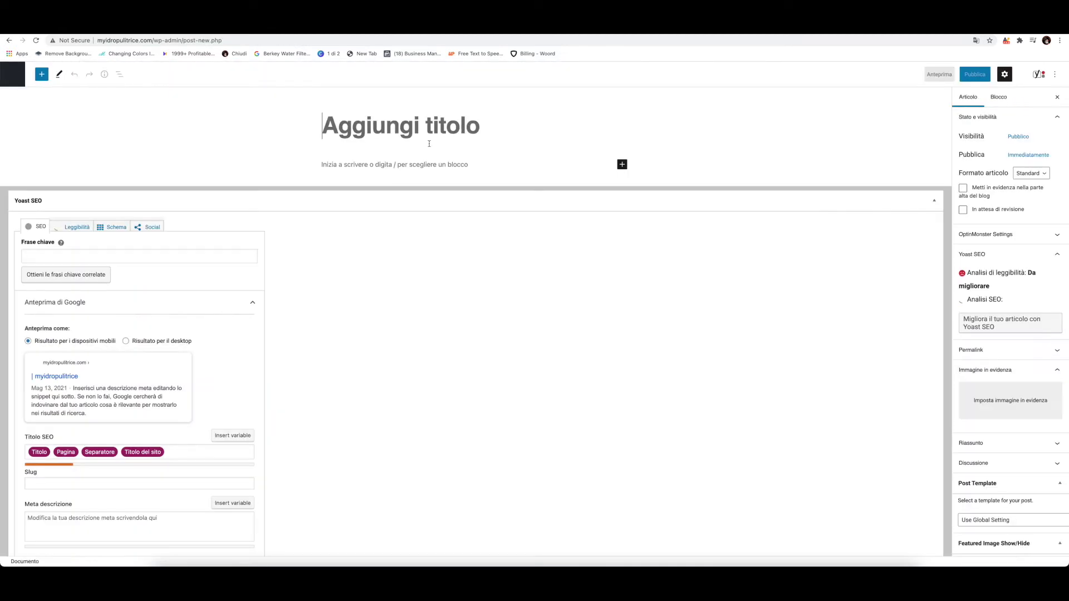
Title the post 'Test post 1' and paste a Lorem Ipsum paragraph twice, leaving an empty block between.
{"action": "type", "text": "T"}
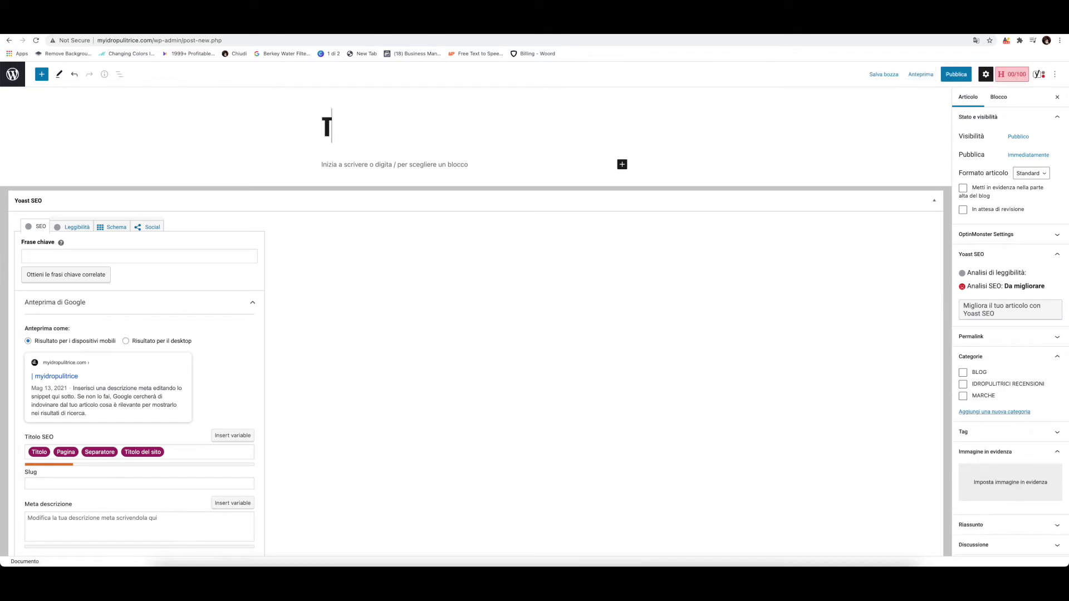
{"action": "type", "text": "est post 1"}
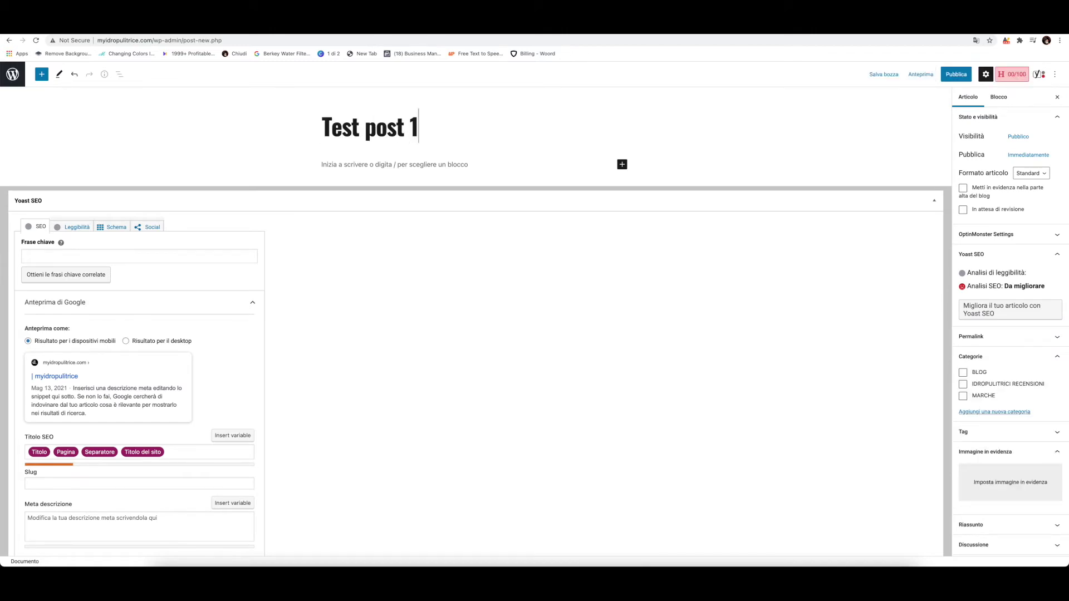
{"action": "left_click", "coordinate": [373, 164]}
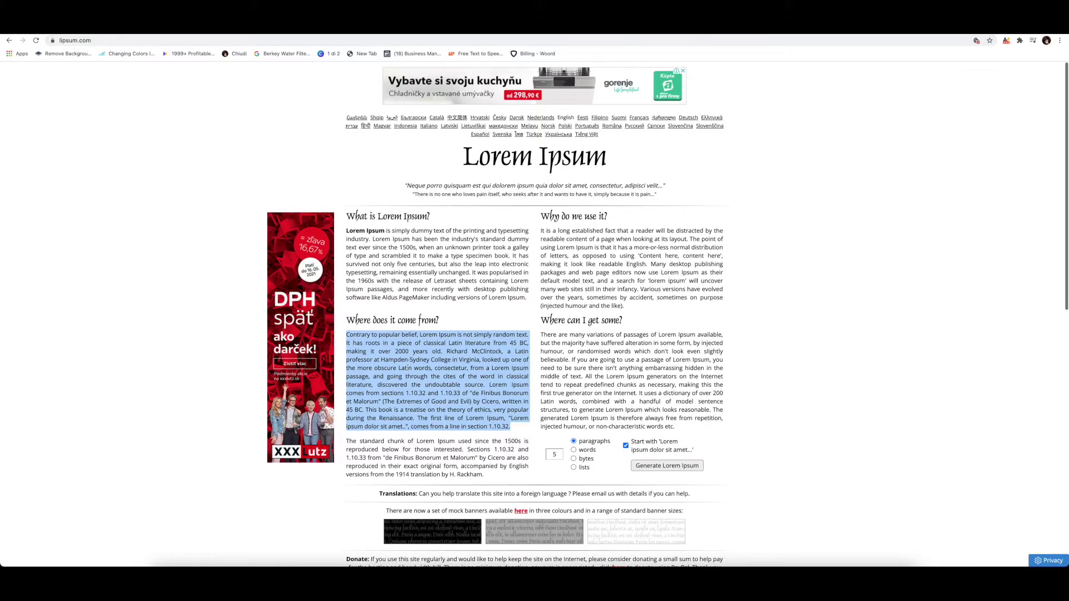
{"action": "right_click", "coordinate": [411, 367]}
{"action": "left_click", "coordinate": [425, 386]}
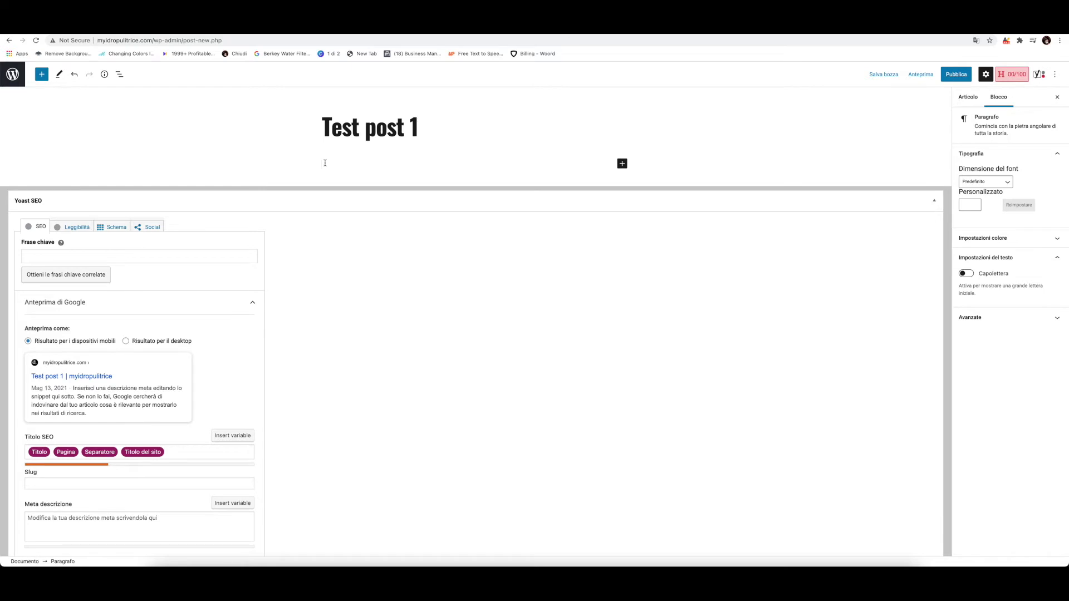
{"action": "key", "text": "ctrl+v"}
{"action": "key", "text": "Return"}
{"action": "key", "text": "Return"}
{"action": "key", "text": "ctrl+v"}
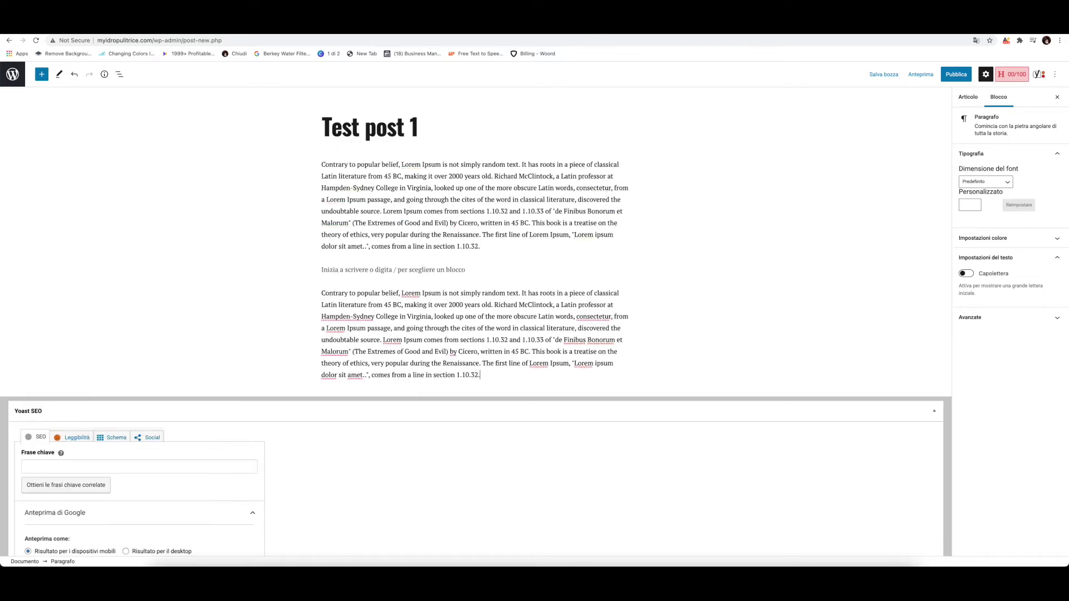
{"action": "left_click", "coordinate": [532, 269]}
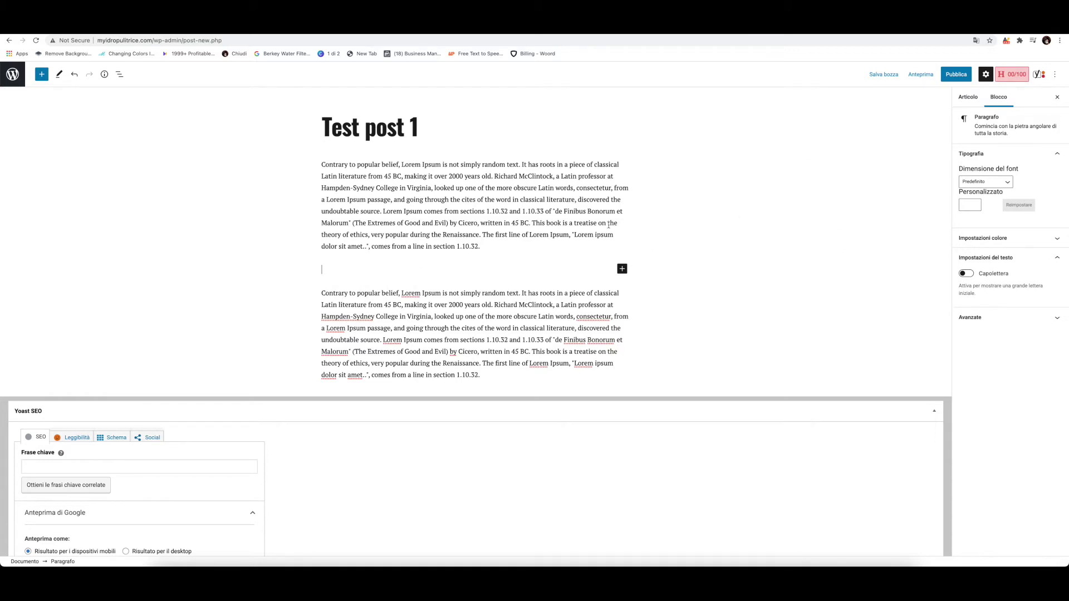
Search the block inserter for 'az' and place an Azonpress Block in the empty slot.
{"action": "left_click", "coordinate": [622, 269]}
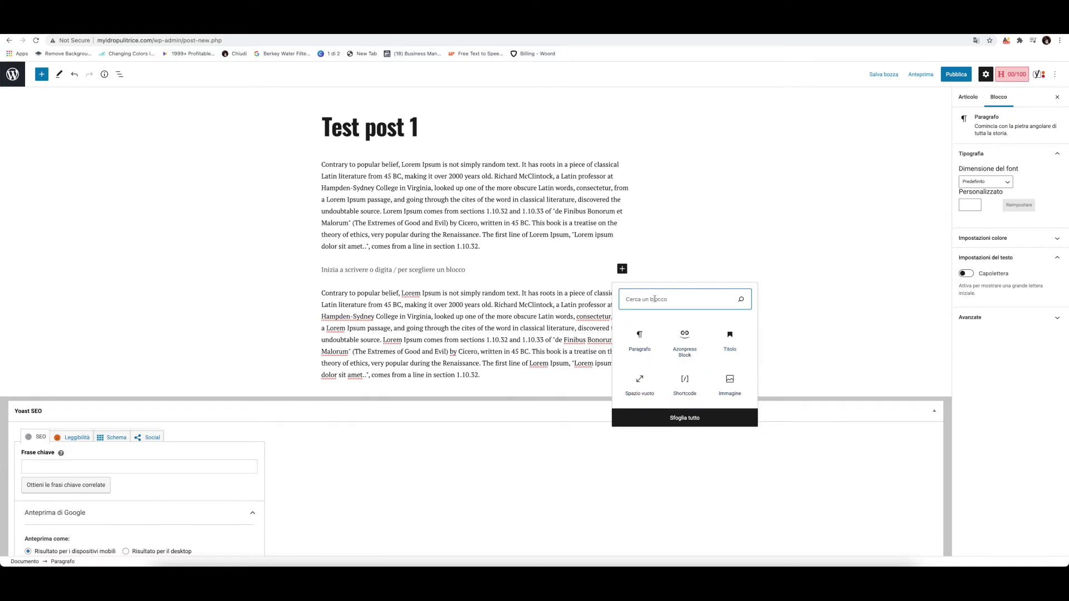
{"action": "type", "text": "az"}
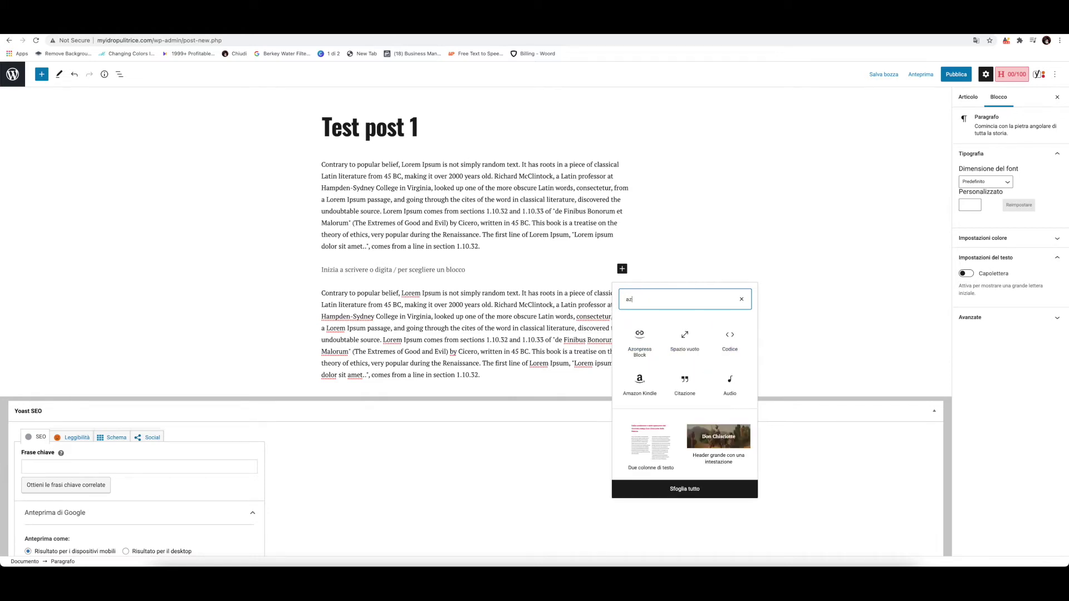
{"action": "left_click", "coordinate": [640, 353]}
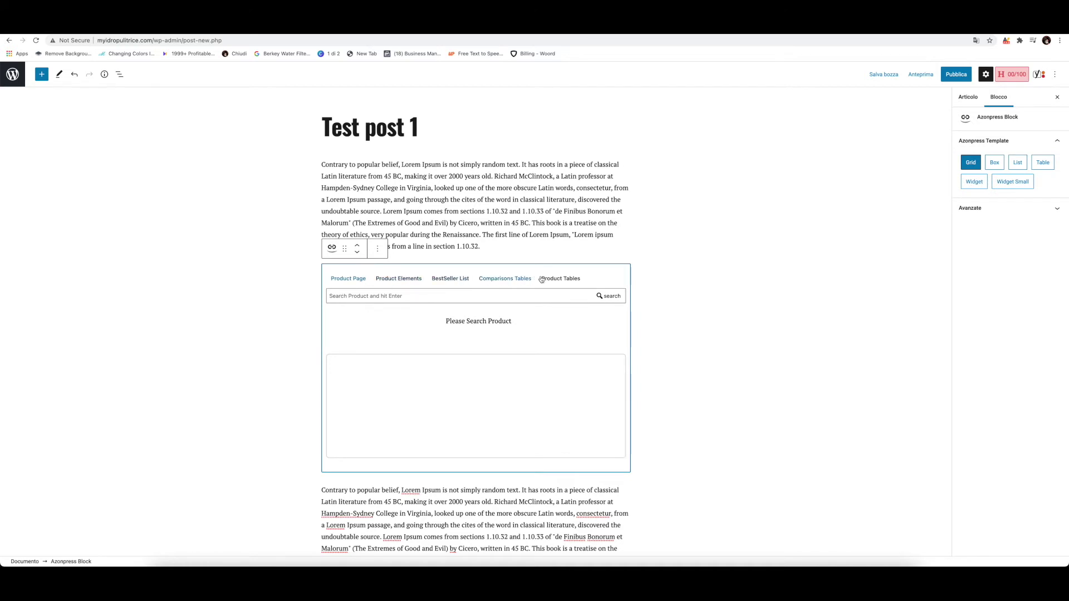
{"action": "left_click", "coordinate": [401, 278]}
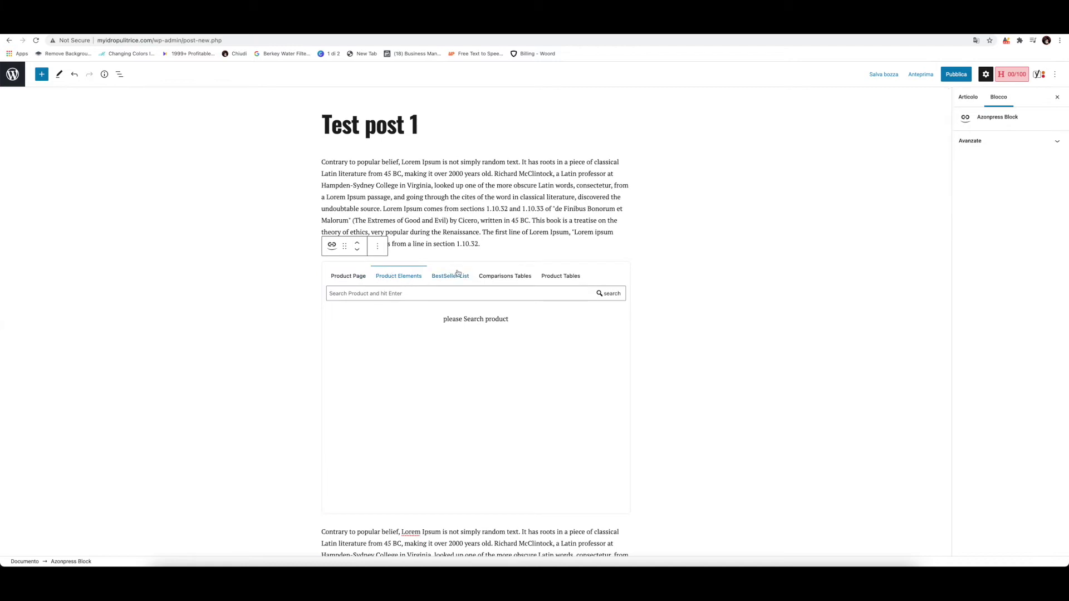
{"action": "left_click", "coordinate": [493, 277]}
{"action": "left_click", "coordinate": [453, 277]}
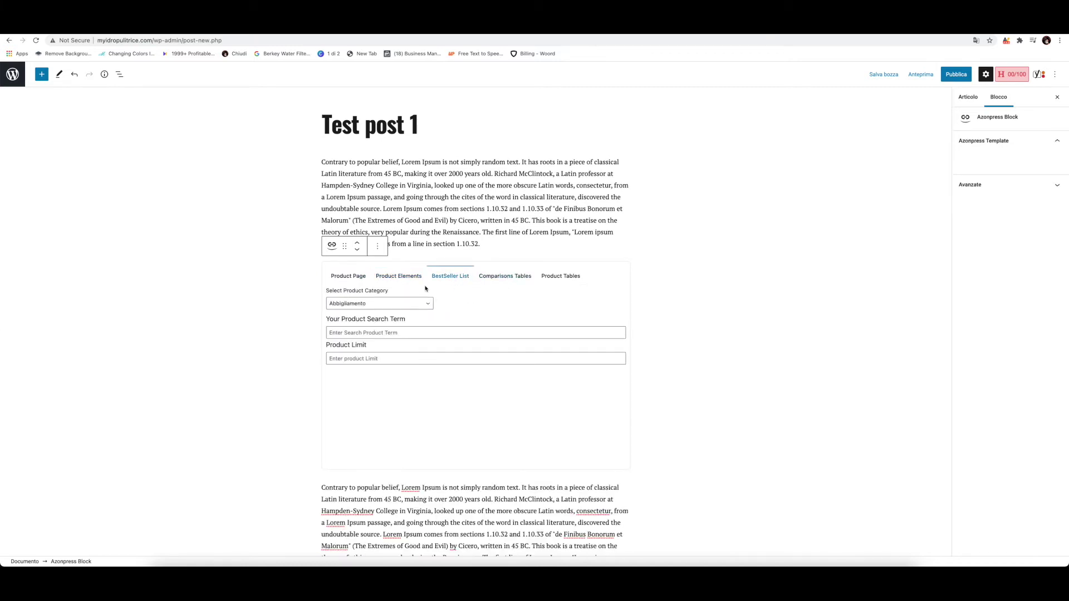
{"action": "left_click", "coordinate": [401, 278]}
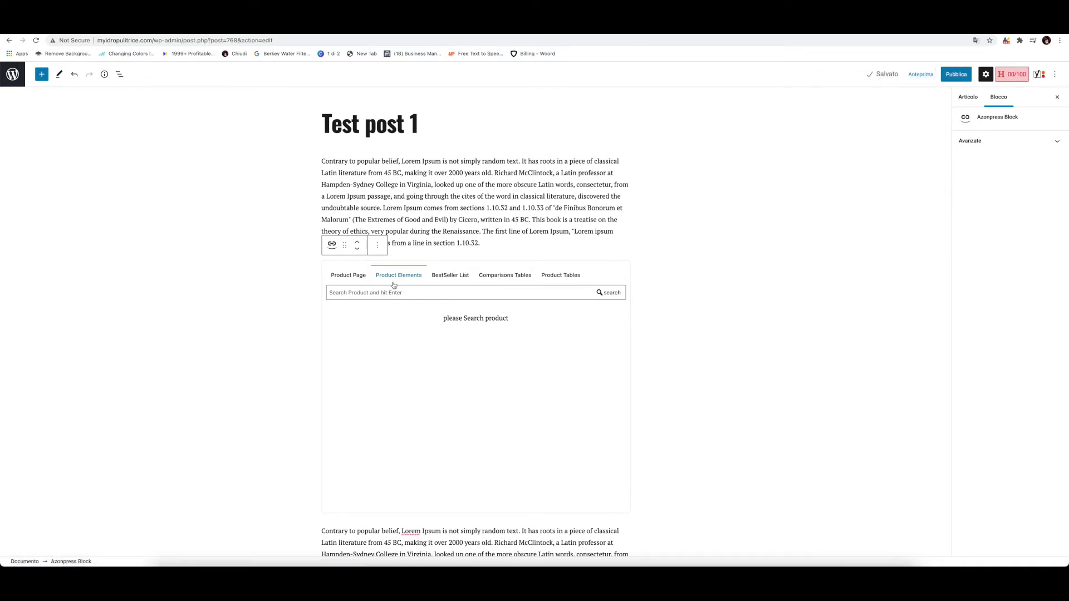
{"action": "left_click", "coordinate": [508, 279]}
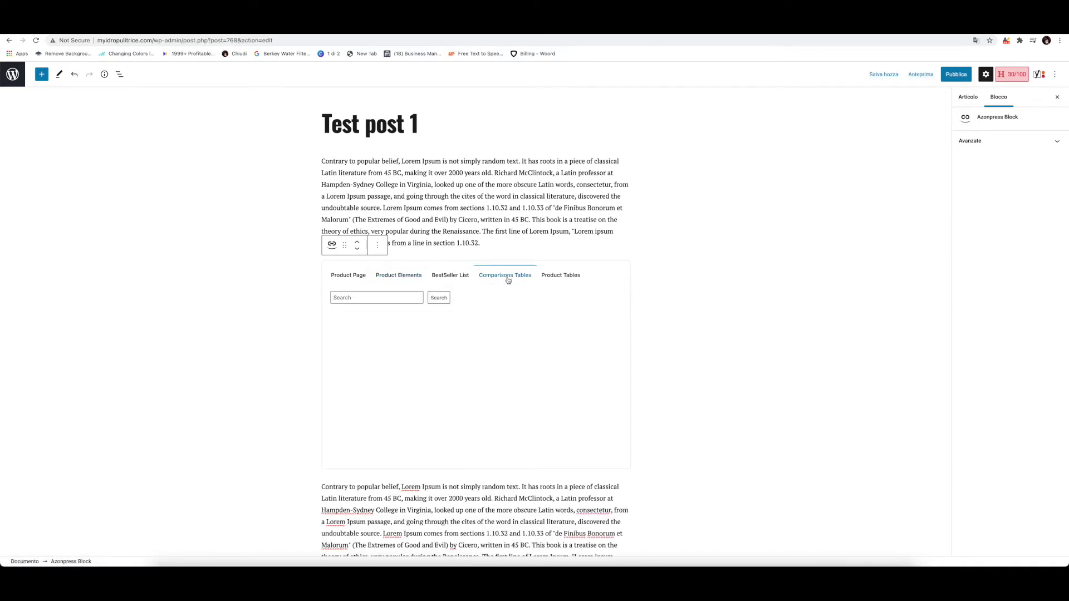
{"action": "left_click", "coordinate": [398, 299]}
{"action": "left_click", "coordinate": [475, 323]}
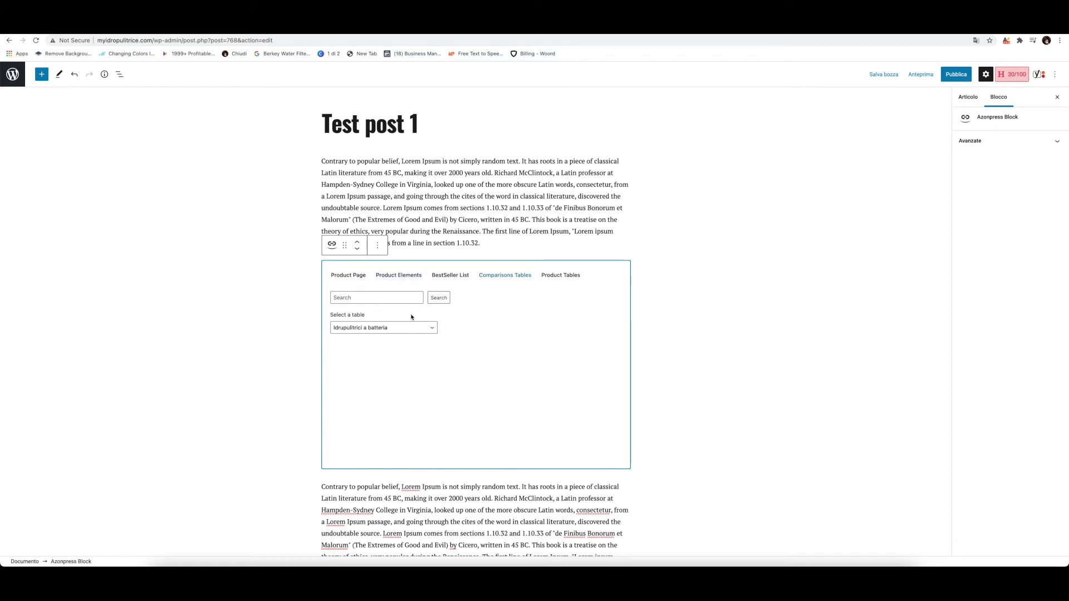
{"action": "left_click", "coordinate": [348, 277]}
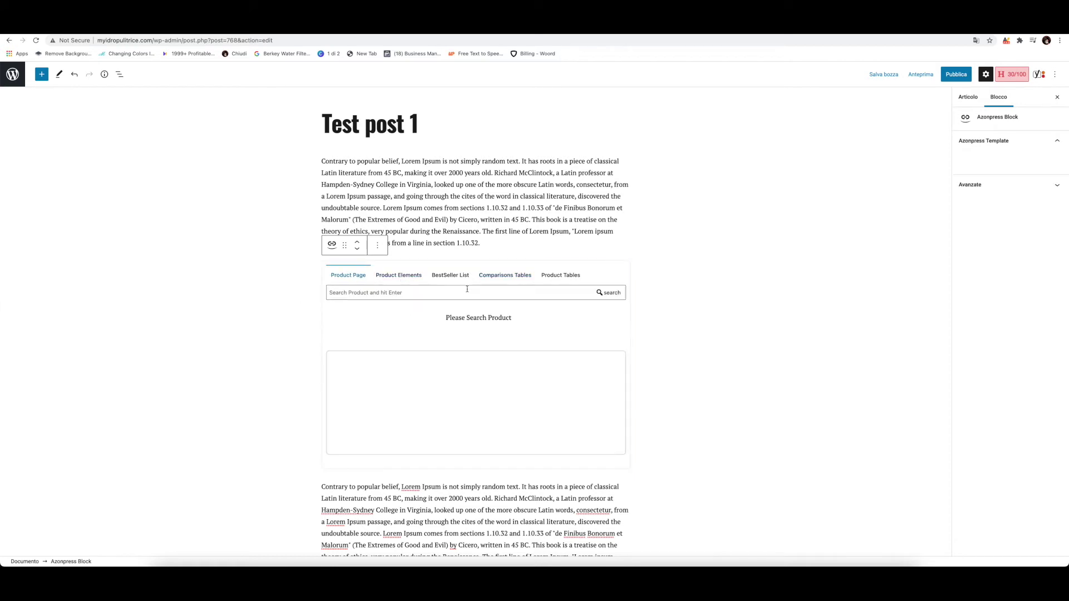
Search the AzonPress product page for 'computers'.
{"action": "left_click", "coordinate": [389, 292]}
{"action": "type", "text": "computers"}
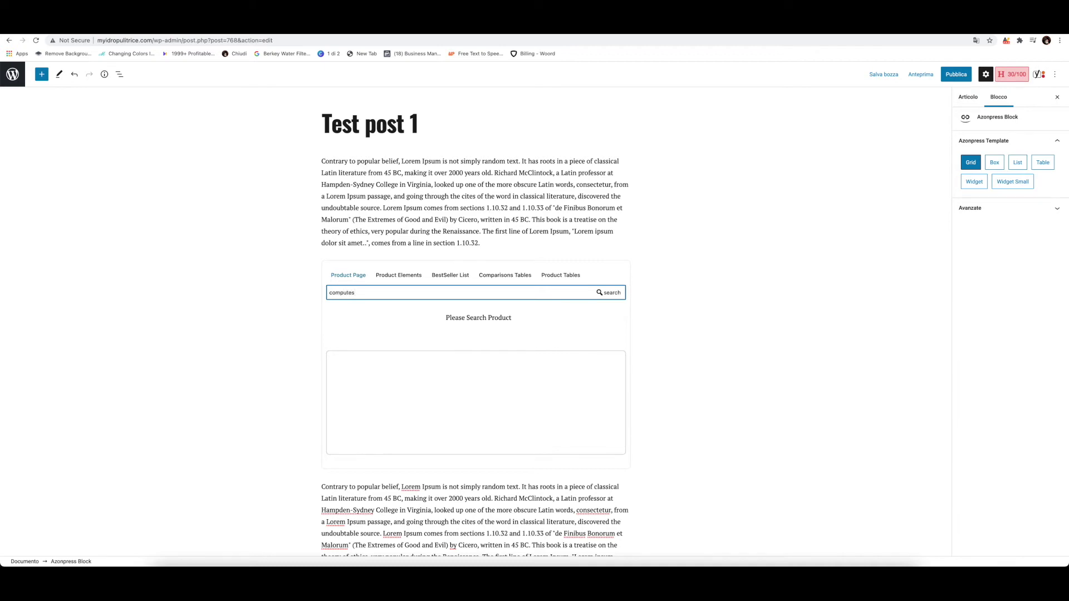
{"action": "left_click", "coordinate": [608, 292]}
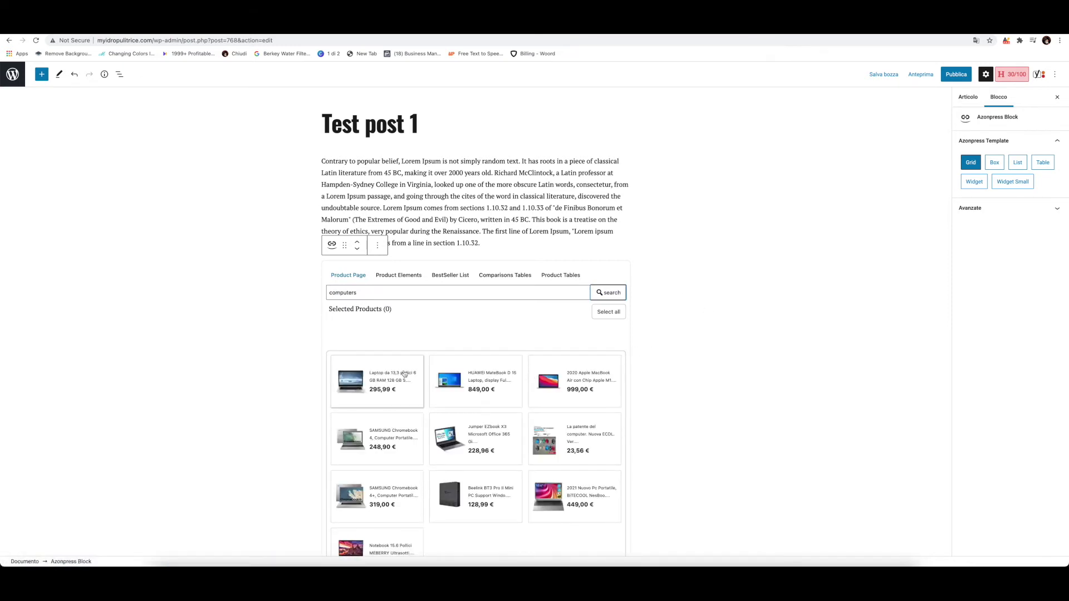
Select the first three laptops, including the HUAWEI MateBook and 2020 Apple MacBook.
{"action": "scroll", "coordinate": [378, 378], "scroll_direction": "down", "scroll_amount": 2}
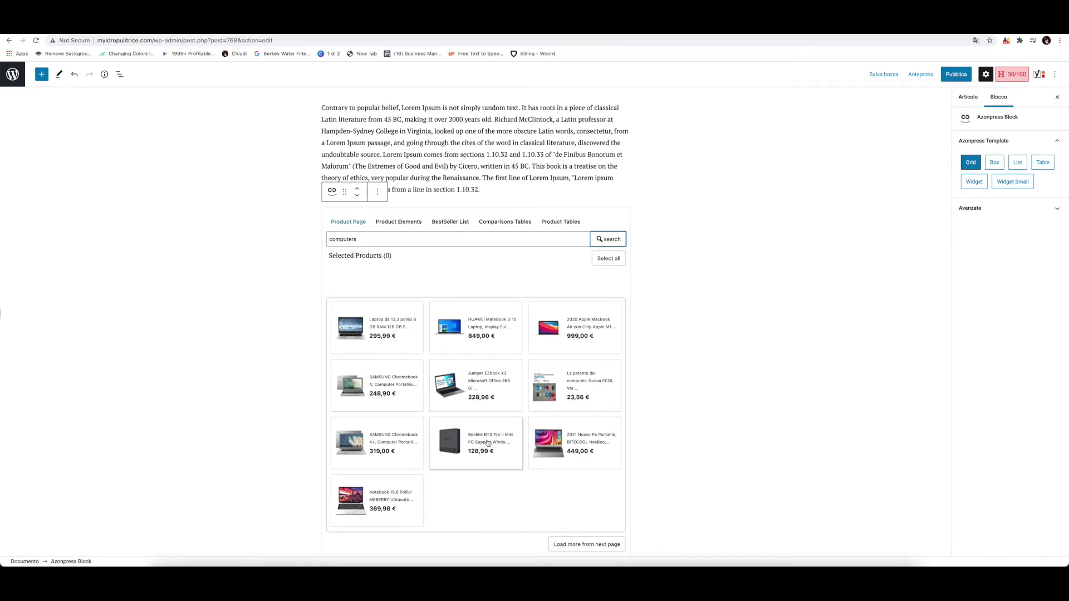
{"action": "scroll", "coordinate": [557, 440], "scroll_direction": "up", "scroll_amount": 1}
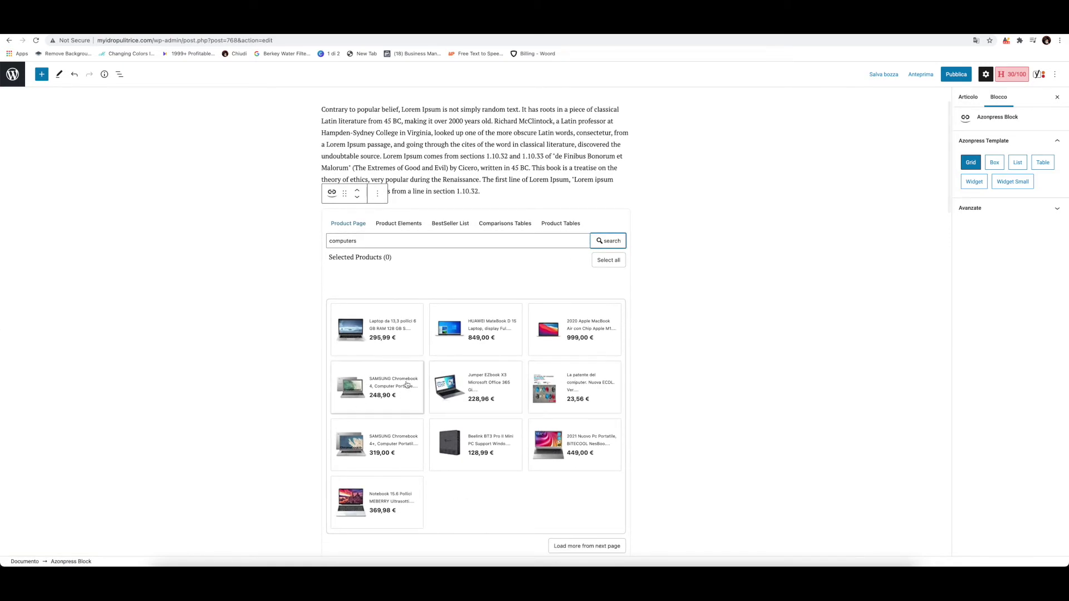
{"action": "scroll", "coordinate": [356, 245], "scroll_direction": "down", "scroll_amount": 1}
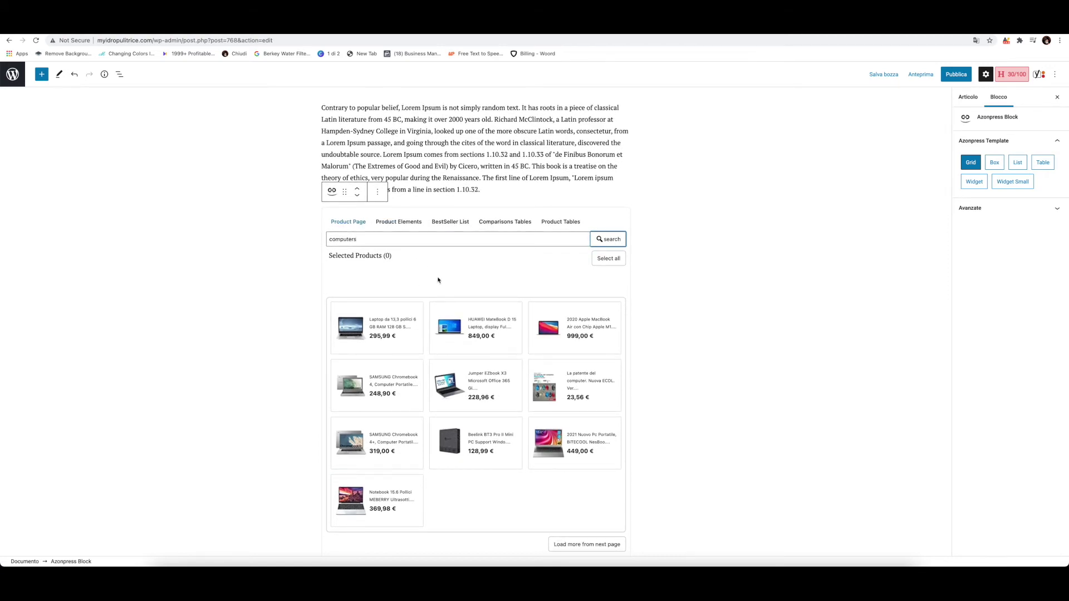
{"action": "left_click", "coordinate": [342, 326]}
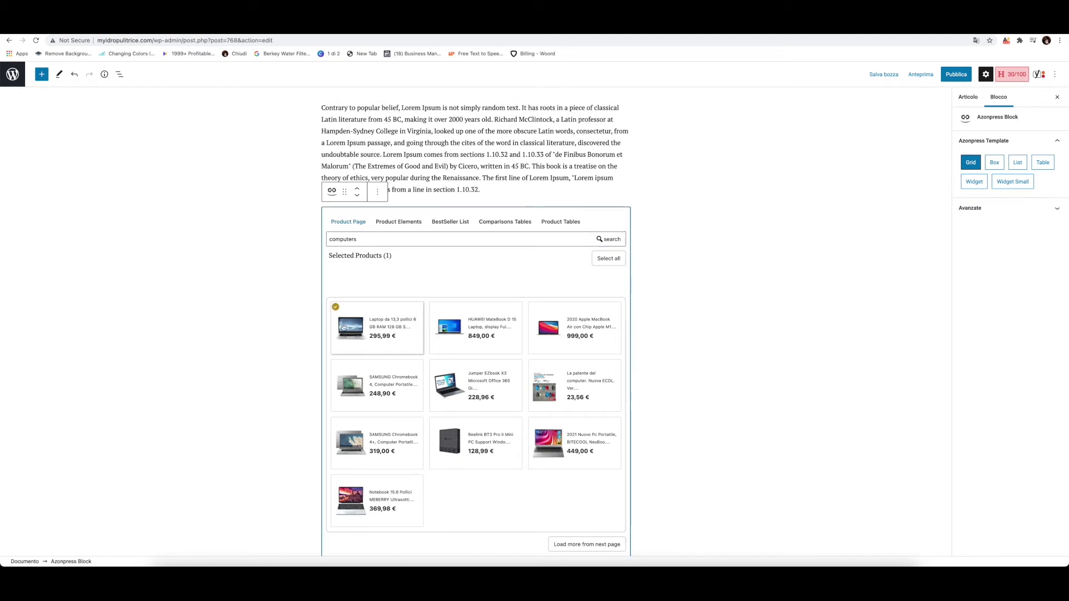
{"action": "left_click", "coordinate": [469, 349]}
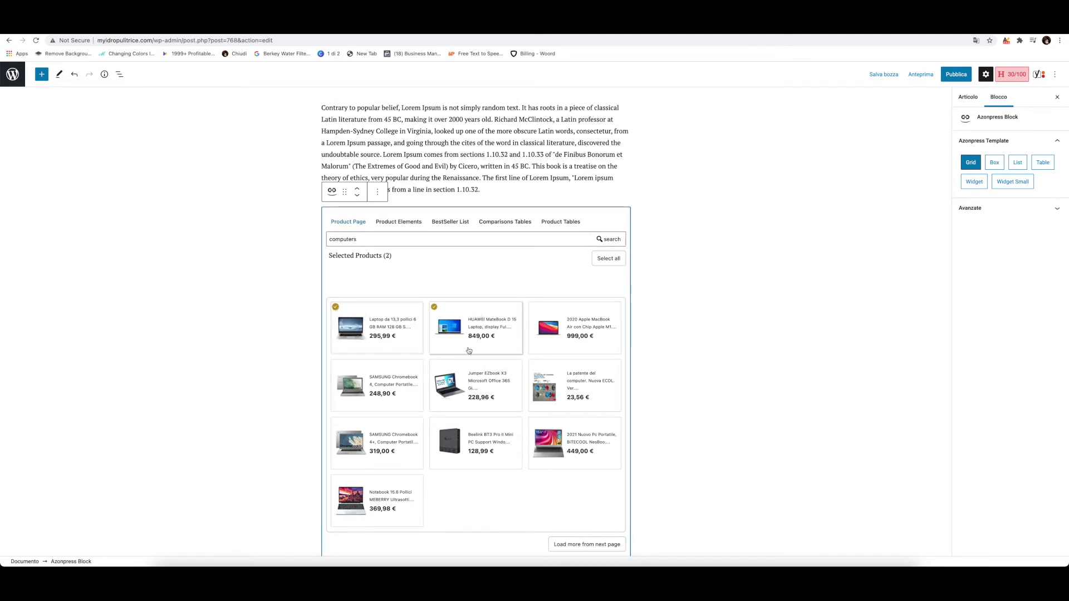
{"action": "left_click", "coordinate": [546, 320]}
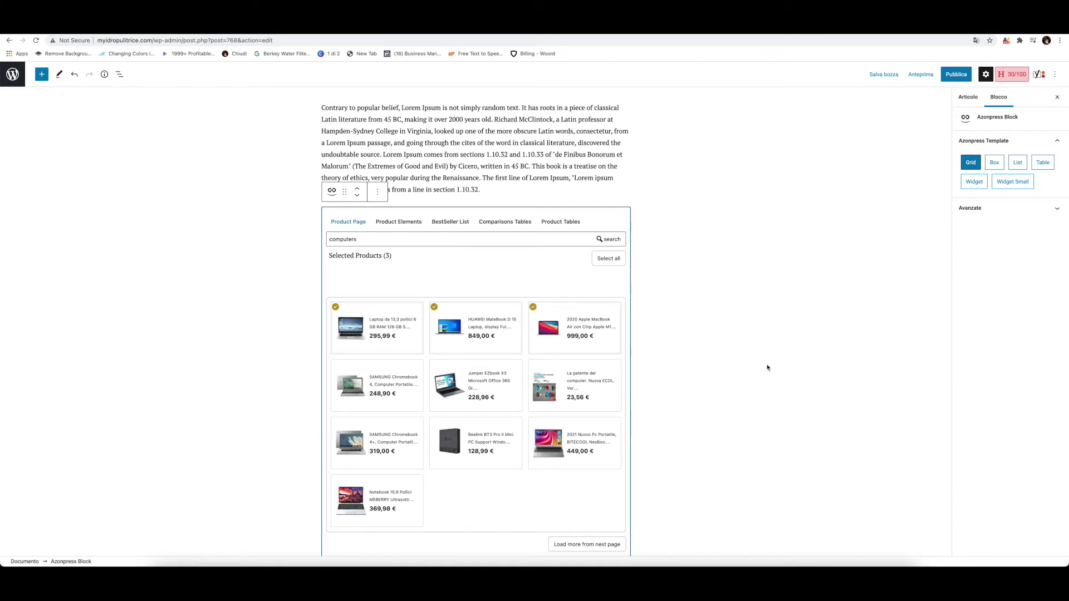
{"action": "scroll", "coordinate": [769, 367], "scroll_direction": "up", "scroll_amount": 1}
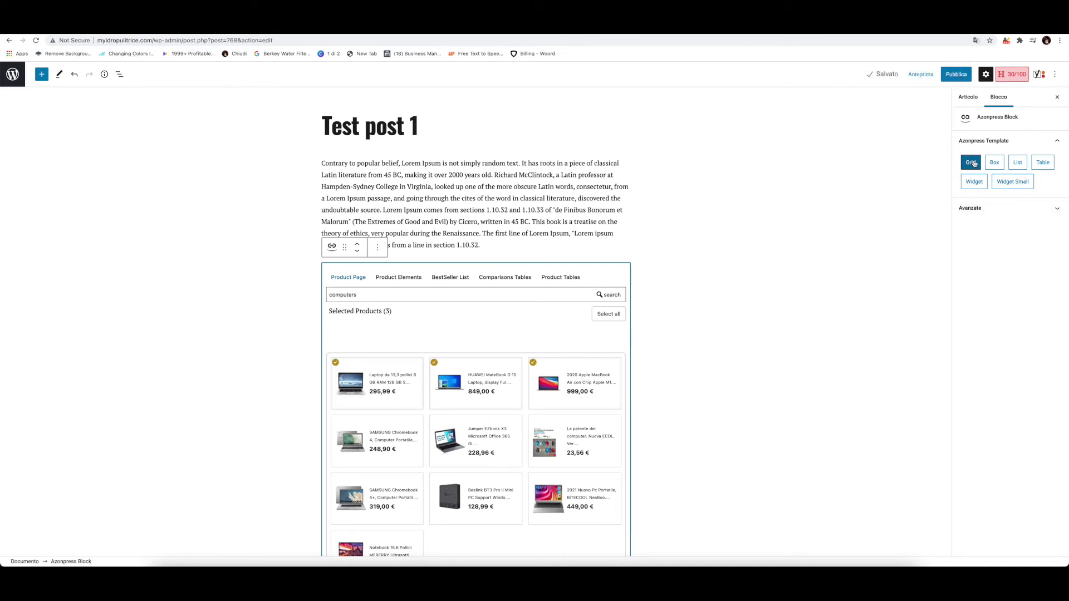
Save Test post 1 as a draft and preview it via 'Anteprima in una nuova scheda'.
{"action": "left_click", "coordinate": [883, 76]}
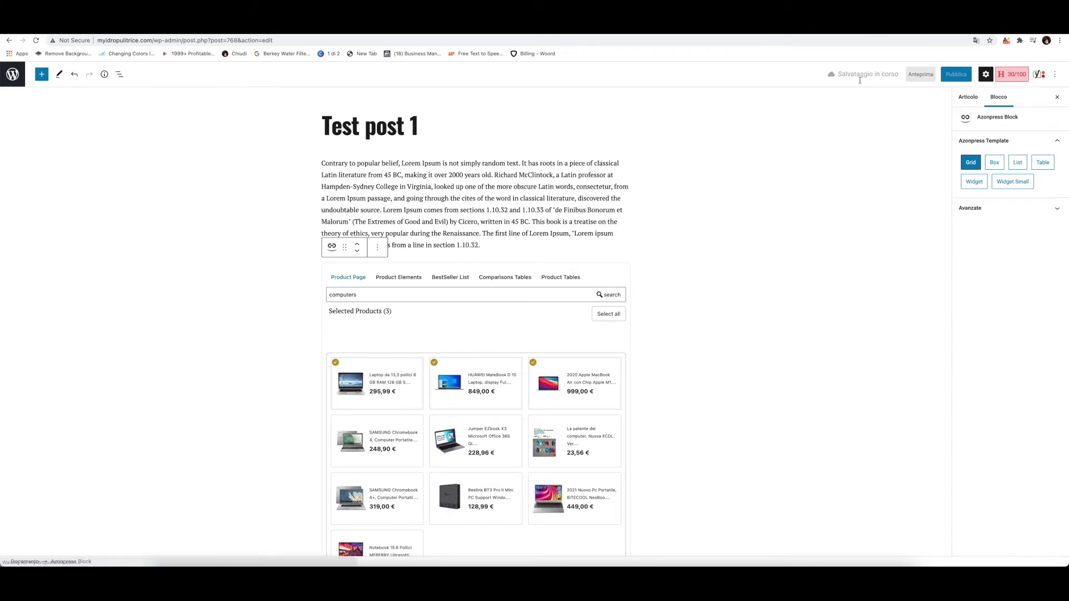
{"action": "left_click", "coordinate": [921, 76]}
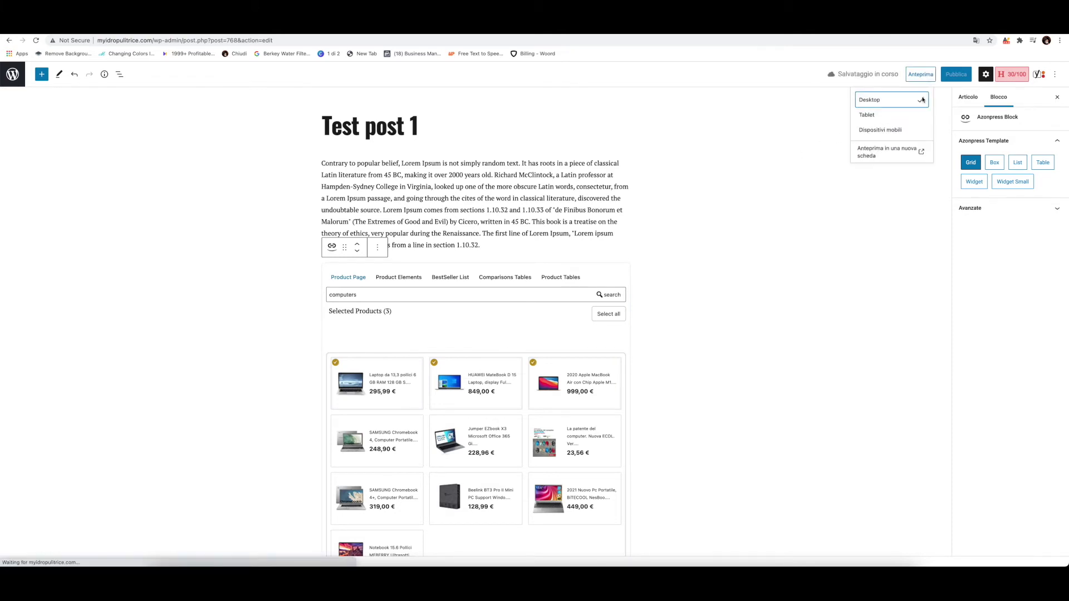
{"action": "left_click", "coordinate": [870, 157]}
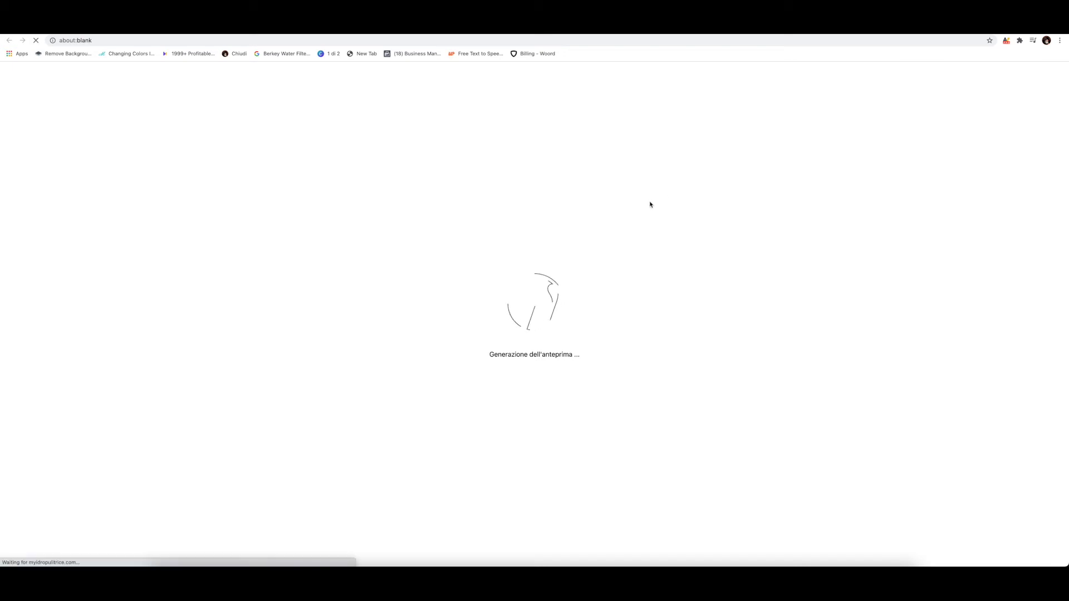
Scroll through the grid preview's three priced laptop cards, then close the preview tab.
{"action": "scroll", "coordinate": [371, 255], "scroll_direction": "down", "scroll_amount": 3}
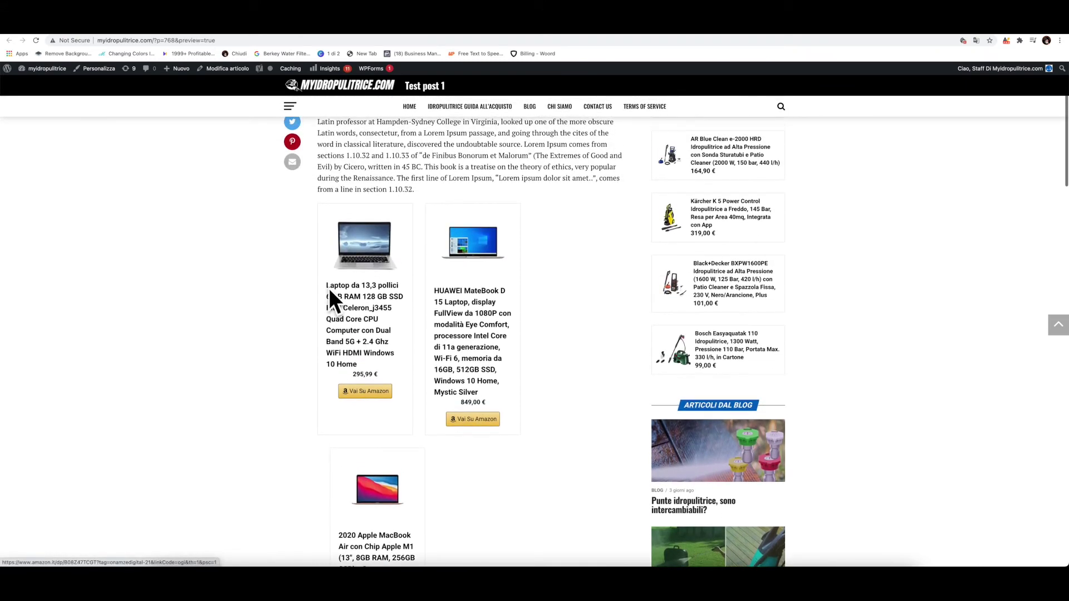
{"action": "scroll", "coordinate": [380, 301], "scroll_direction": "down", "scroll_amount": 1}
{"action": "scroll", "coordinate": [380, 300], "scroll_direction": "down", "scroll_amount": 4}
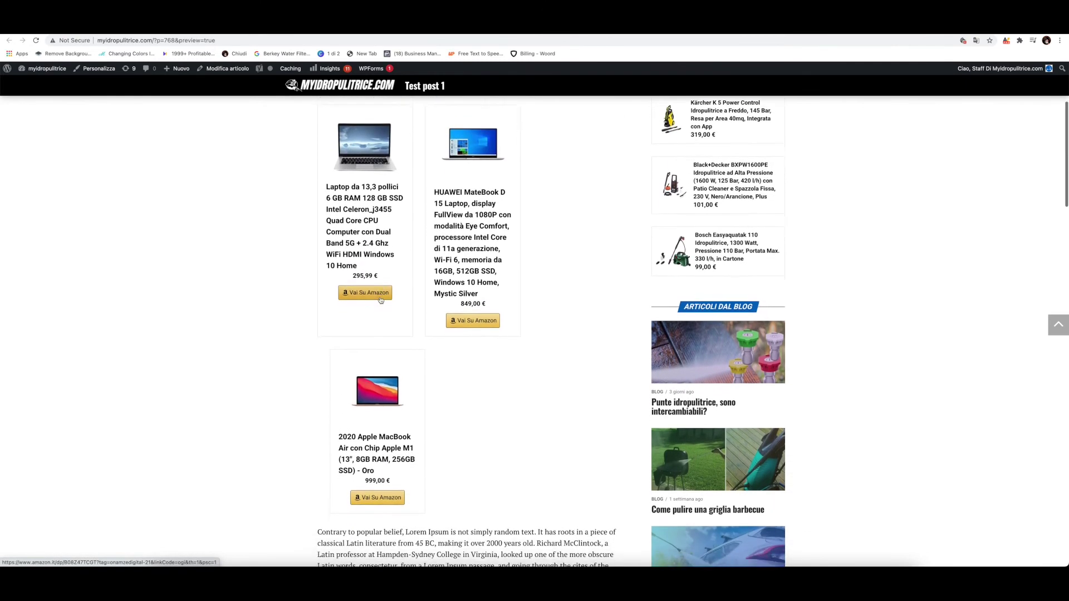
{"action": "scroll", "coordinate": [379, 301], "scroll_direction": "up", "scroll_amount": 5}
{"action": "scroll", "coordinate": [378, 301], "scroll_direction": "up", "scroll_amount": 3}
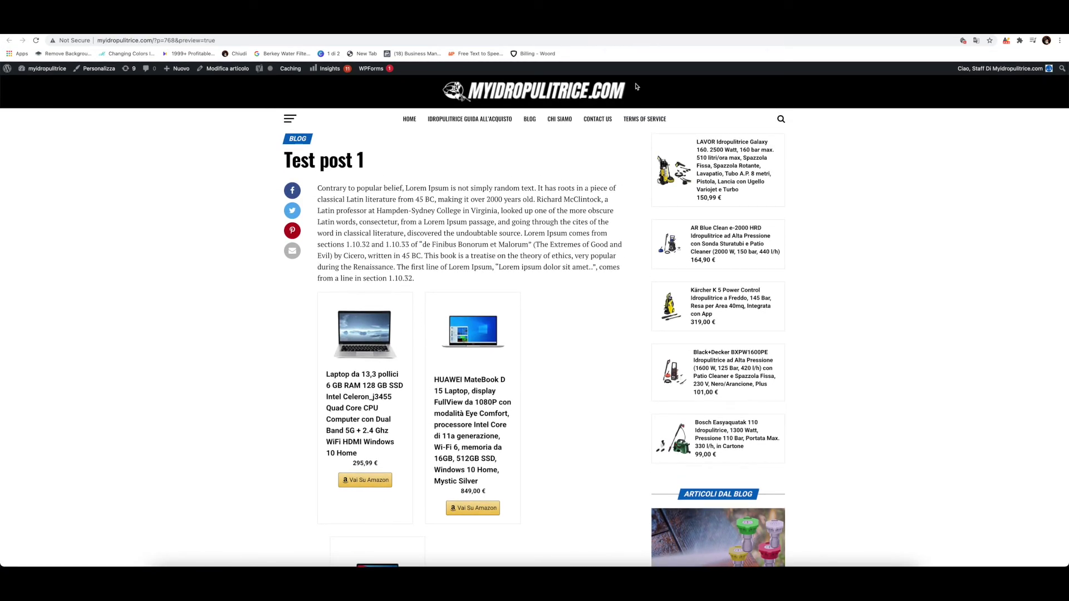
{"action": "key", "text": "super+w"}
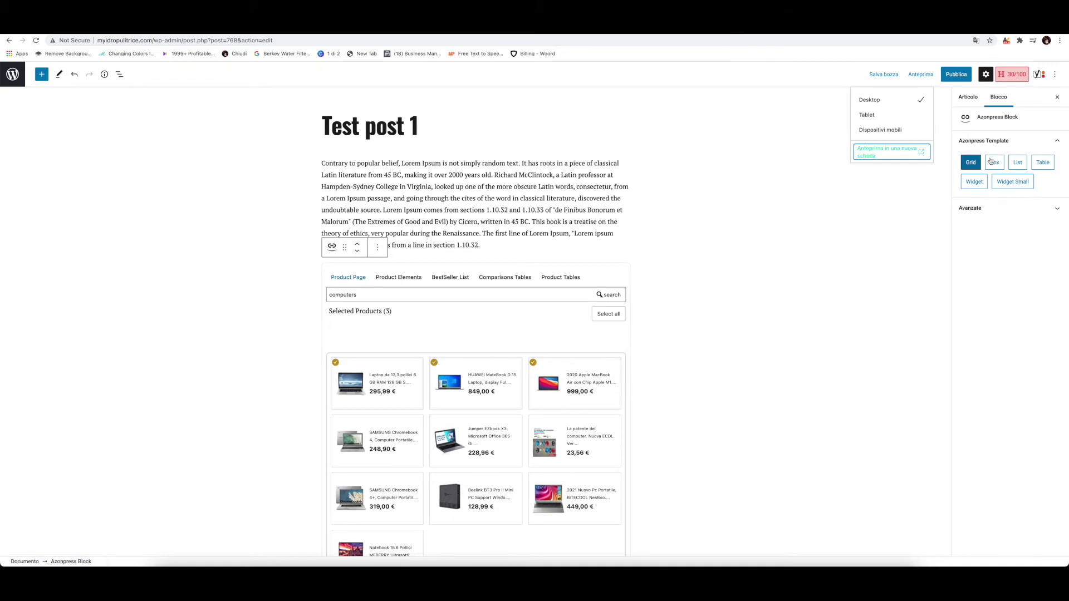
Switch the AzonPress block to the Box template and reload its preview.
{"action": "left_click", "coordinate": [996, 163]}
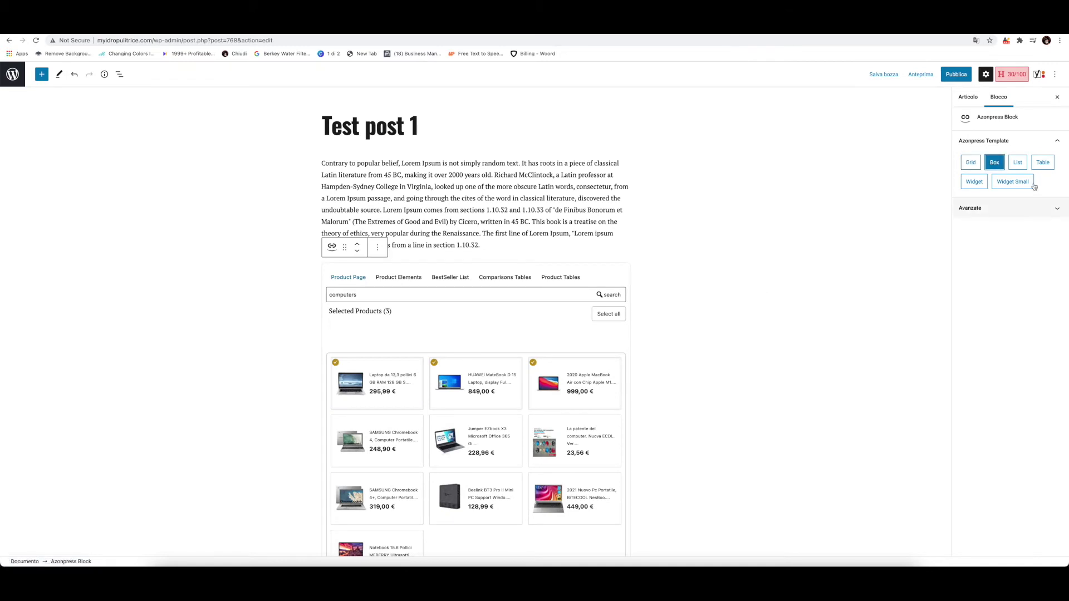
{"action": "left_click", "coordinate": [920, 75]}
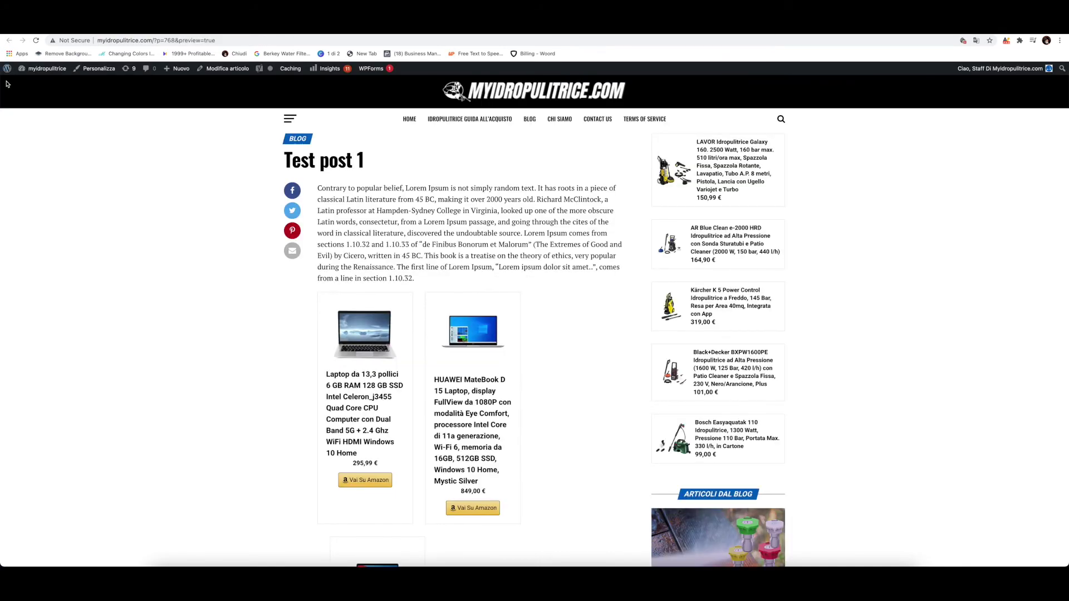
{"action": "left_click", "coordinate": [36, 40]}
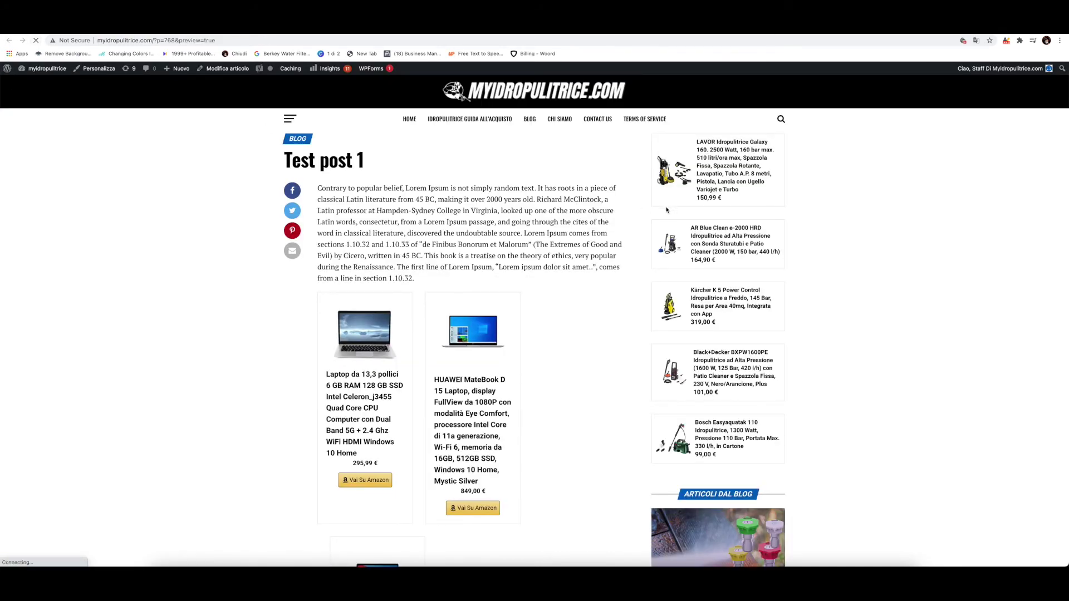
Scroll through each laptop's detailed box in the preview, then go back to the editor.
{"action": "scroll", "coordinate": [383, 282], "scroll_direction": "down", "scroll_amount": 5}
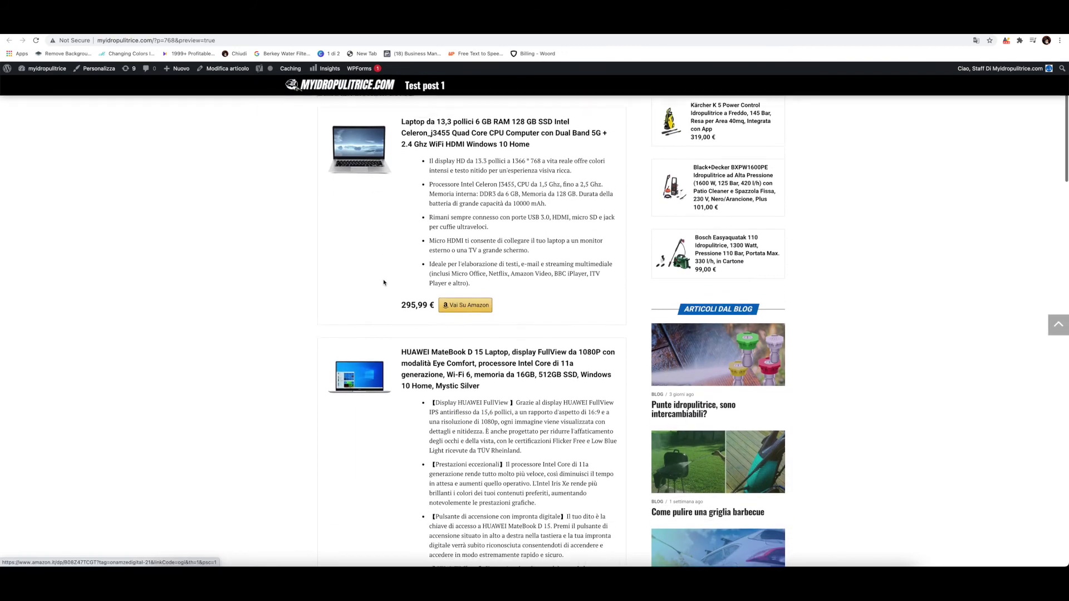
{"action": "scroll", "coordinate": [384, 283], "scroll_direction": "up", "scroll_amount": 4}
{"action": "scroll", "coordinate": [384, 283], "scroll_direction": "down", "scroll_amount": 3}
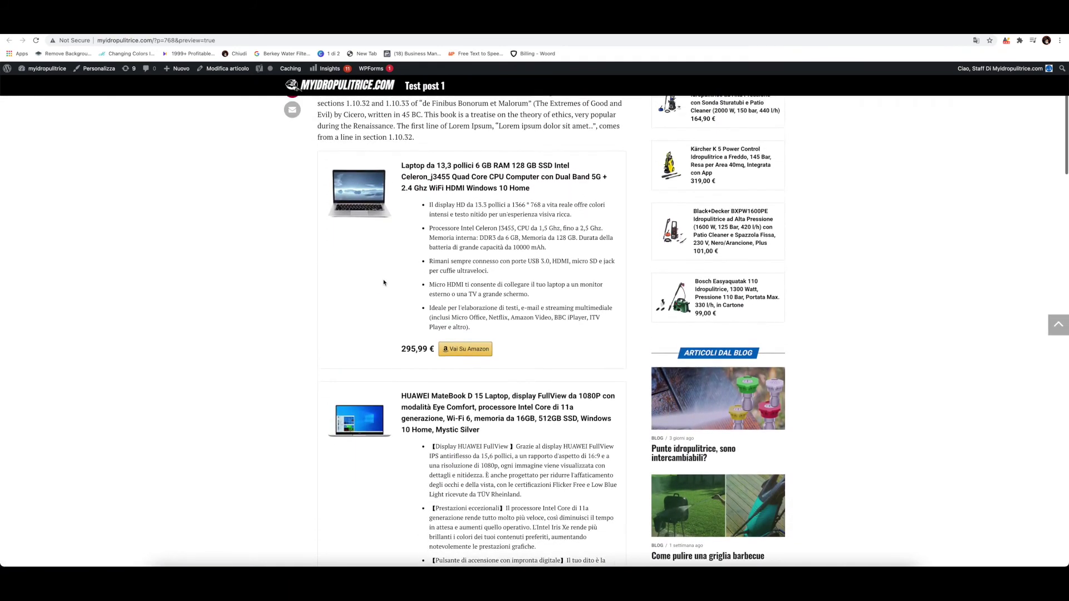
{"action": "scroll", "coordinate": [384, 282], "scroll_direction": "up", "scroll_amount": 1}
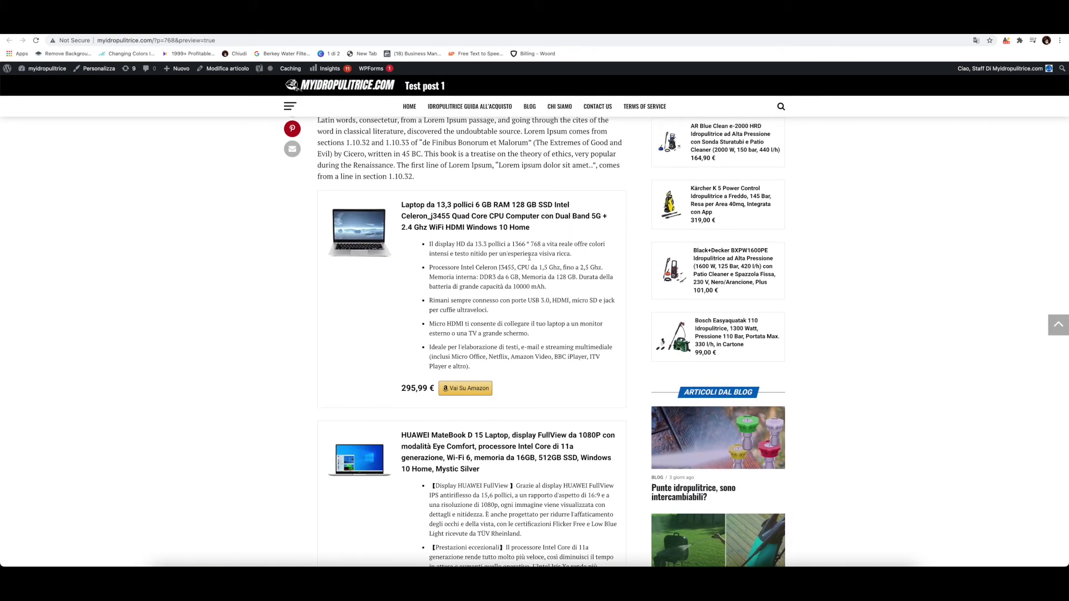
{"action": "scroll", "coordinate": [530, 258], "scroll_direction": "down", "scroll_amount": 2}
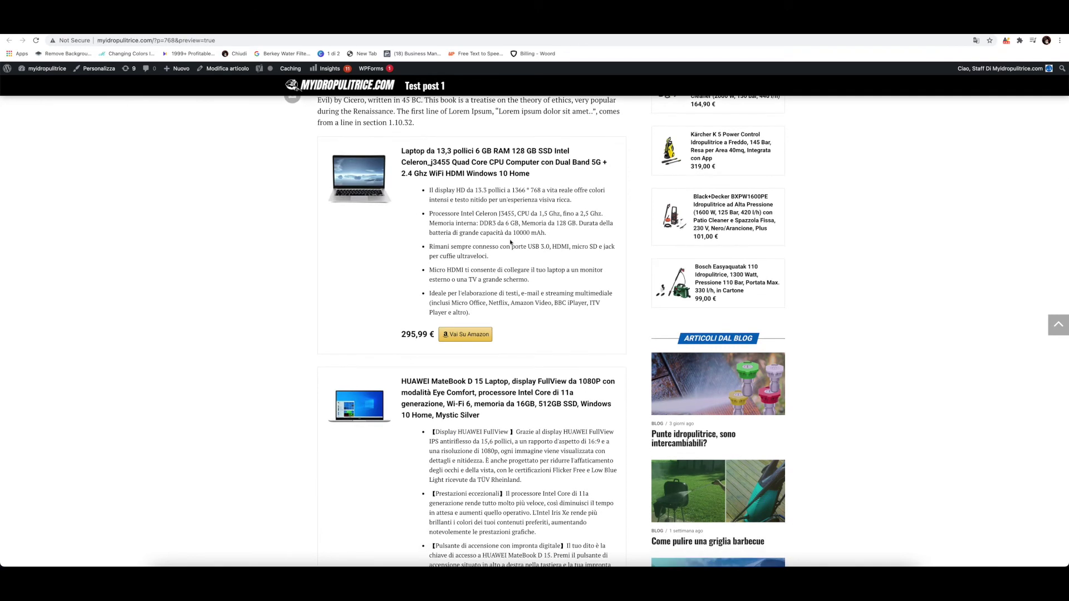
{"action": "scroll", "coordinate": [511, 243], "scroll_direction": "down", "scroll_amount": 1}
{"action": "scroll", "coordinate": [479, 240], "scroll_direction": "down", "scroll_amount": 7}
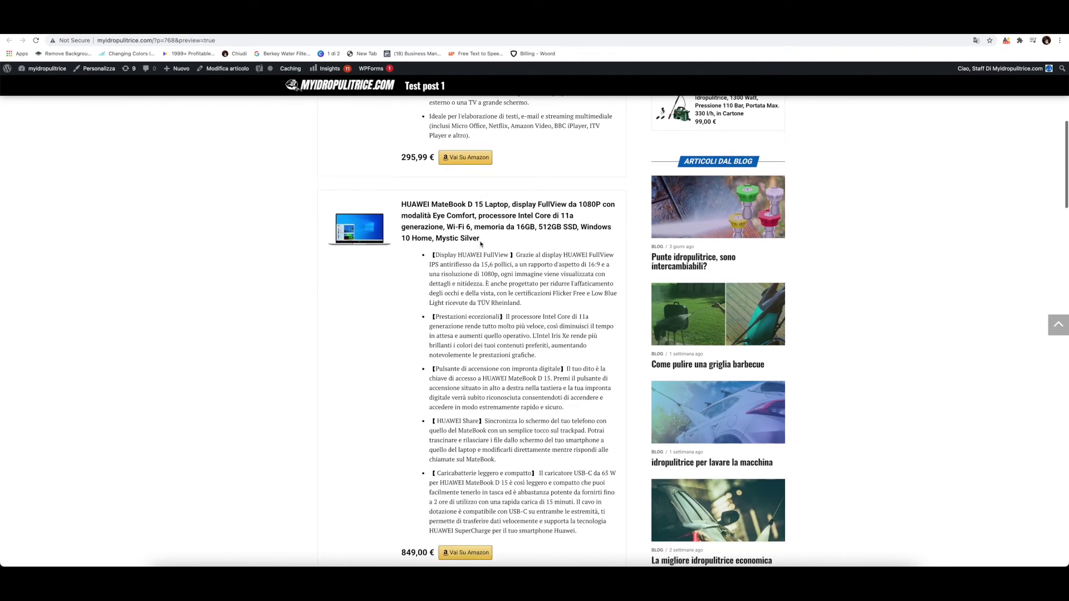
{"action": "scroll", "coordinate": [480, 242], "scroll_direction": "down", "scroll_amount": 2}
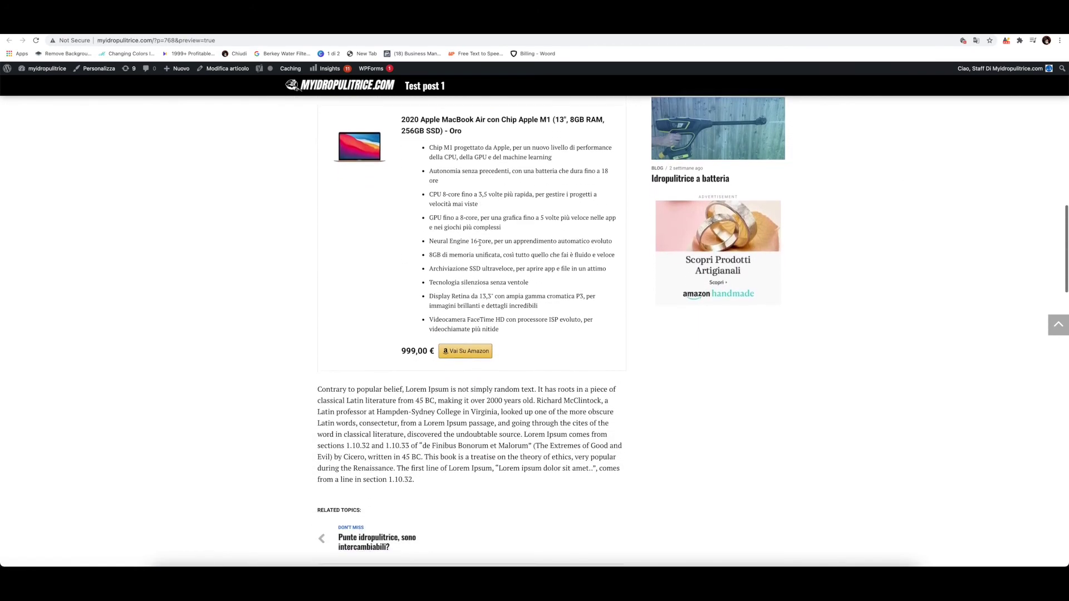
{"action": "scroll", "coordinate": [480, 243], "scroll_direction": "up", "scroll_amount": 15}
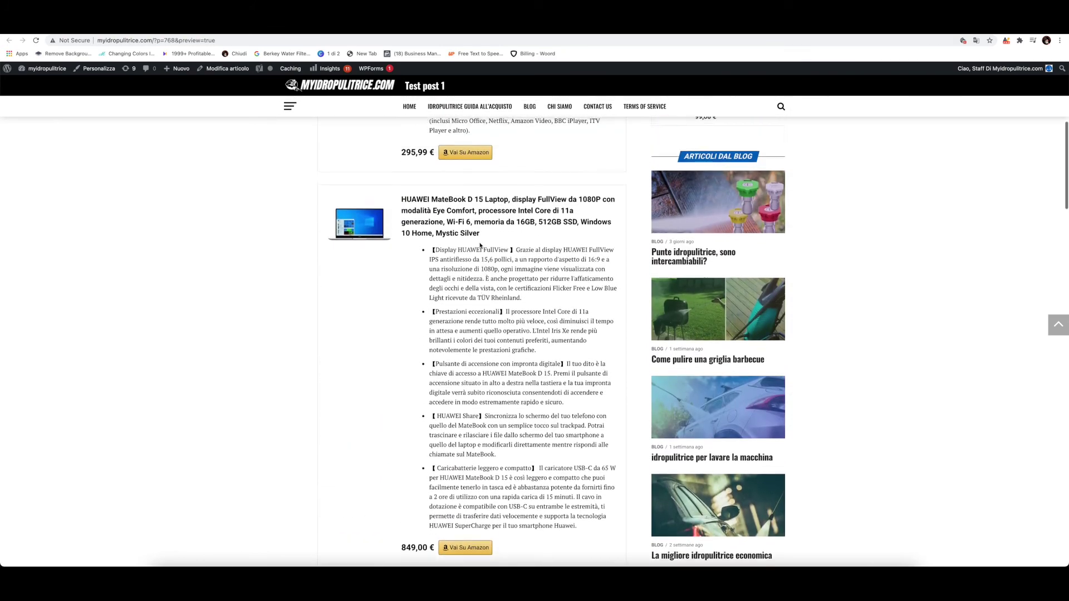
{"action": "scroll", "coordinate": [480, 245], "scroll_direction": "up", "scroll_amount": 3}
{"action": "scroll", "coordinate": [480, 245], "scroll_direction": "down", "scroll_amount": 3}
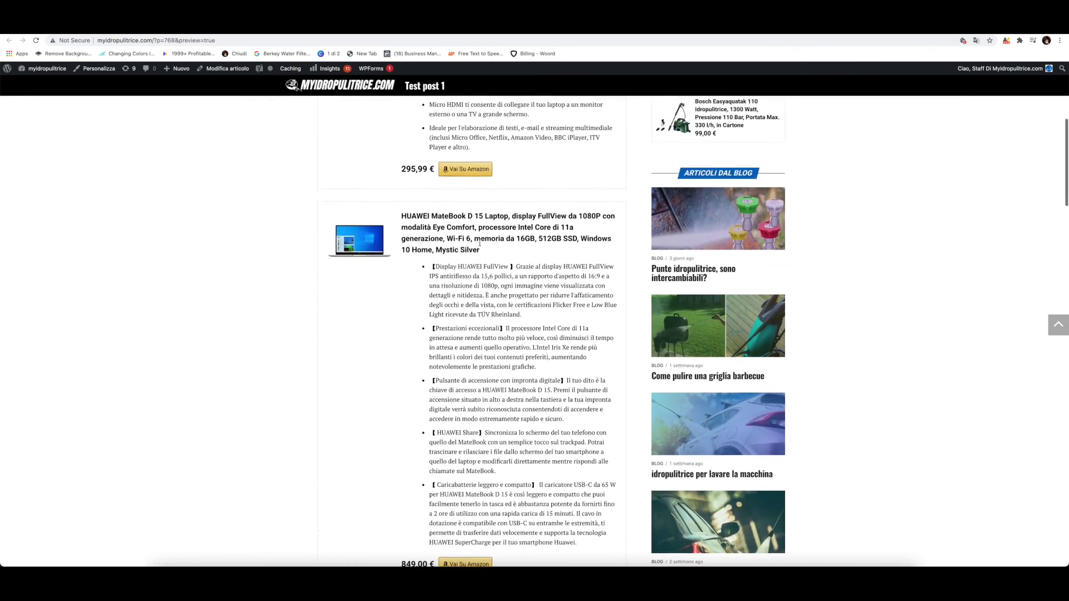
{"action": "scroll", "coordinate": [480, 243], "scroll_direction": "up", "scroll_amount": 10}
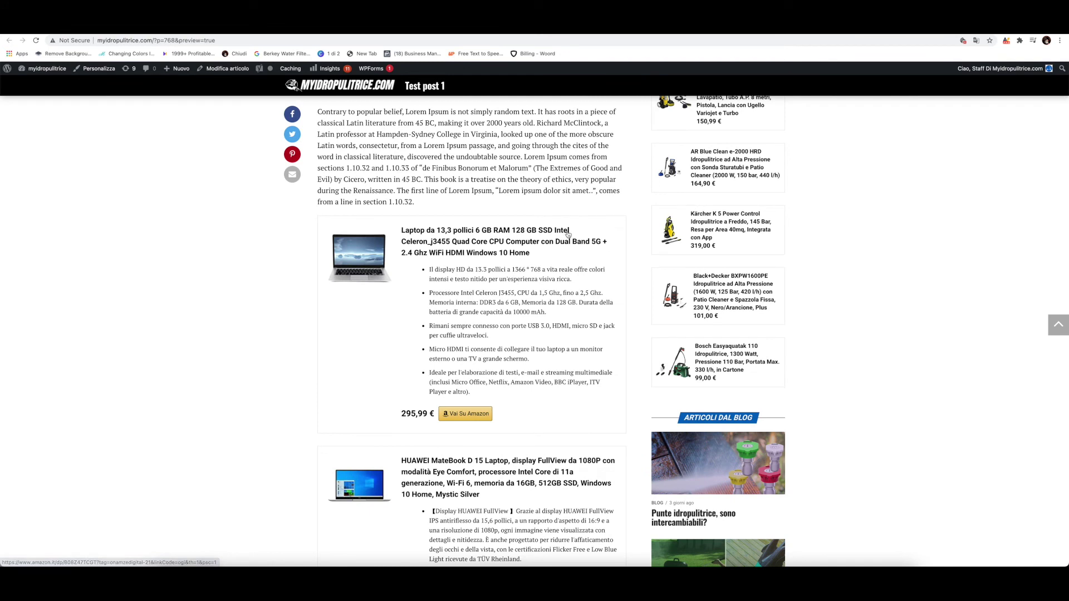
{"action": "left_click", "coordinate": [730, 25]}
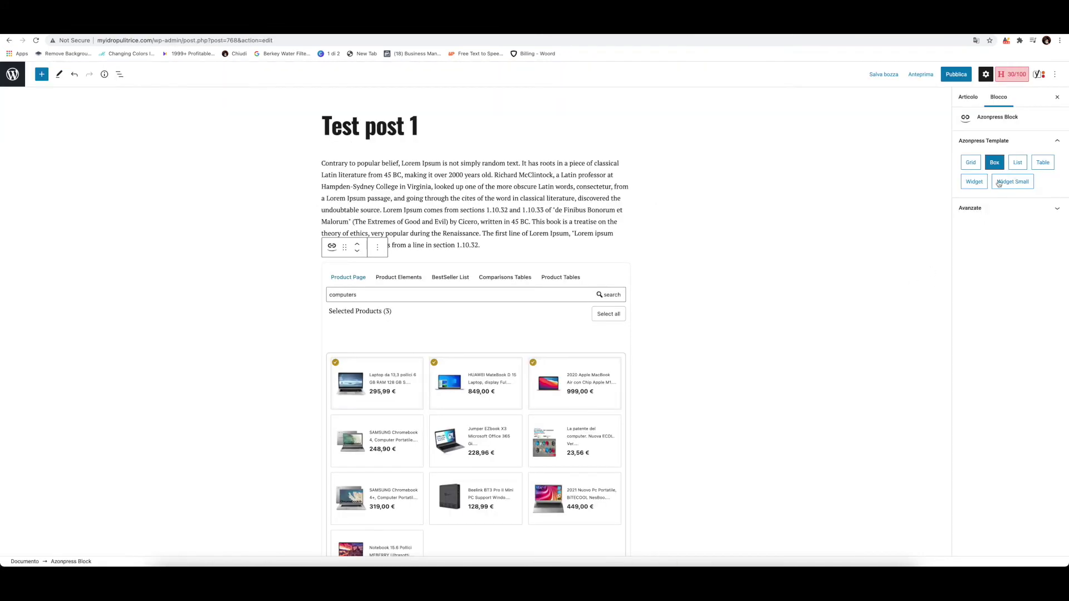
Apply the List template and scroll its preview of compact image, title and price rows.
{"action": "left_click", "coordinate": [1017, 162]}
{"action": "left_click", "coordinate": [883, 74]}
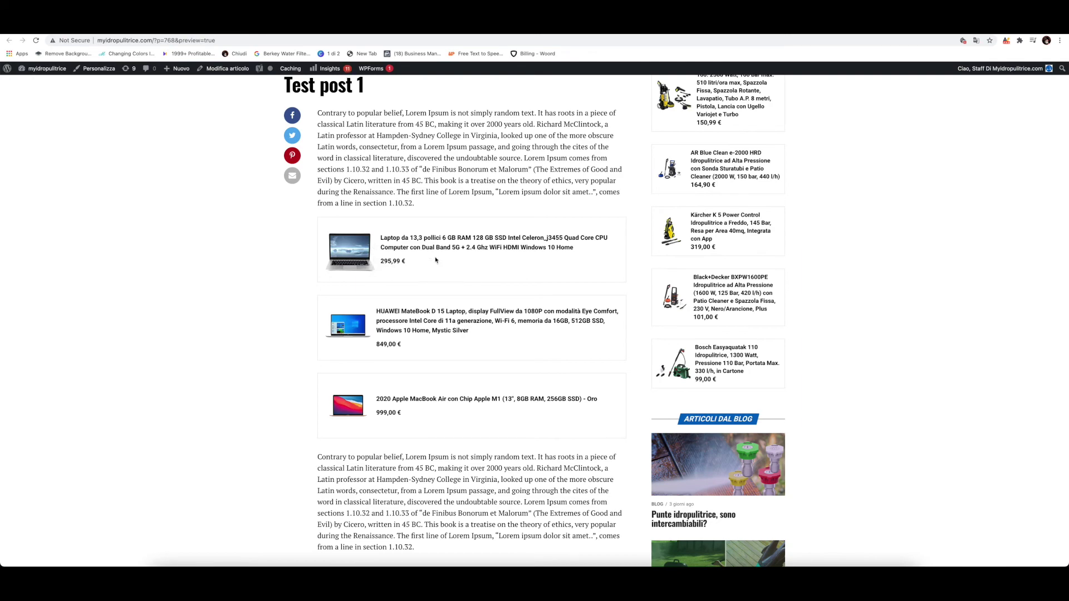
{"action": "scroll", "coordinate": [436, 260], "scroll_direction": "down", "scroll_amount": 3}
{"action": "scroll", "coordinate": [423, 262], "scroll_direction": "up", "scroll_amount": 3}
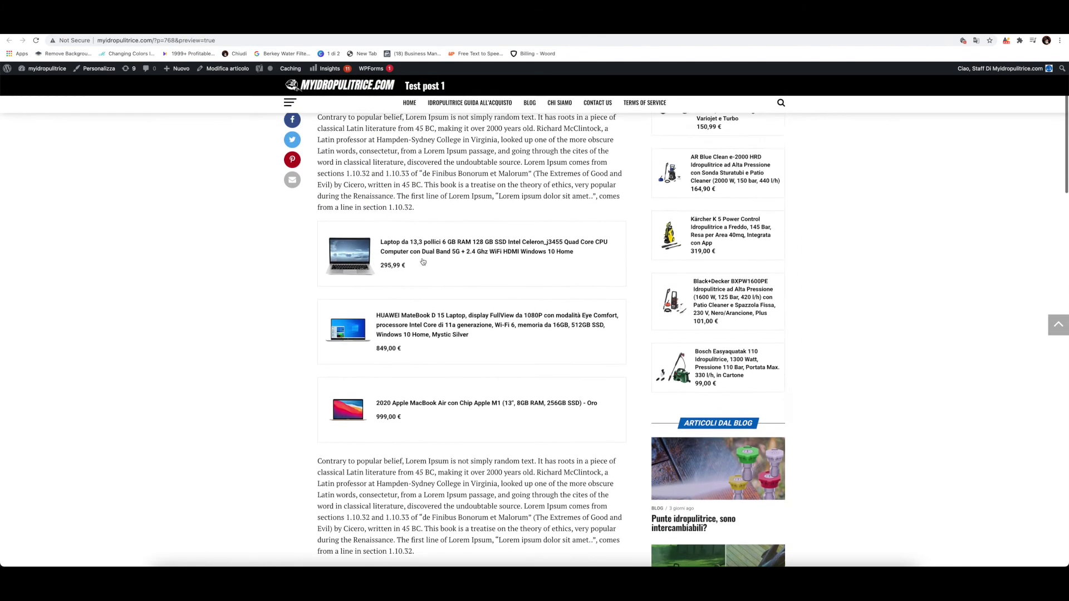
{"action": "scroll", "coordinate": [423, 261], "scroll_direction": "down", "scroll_amount": 2}
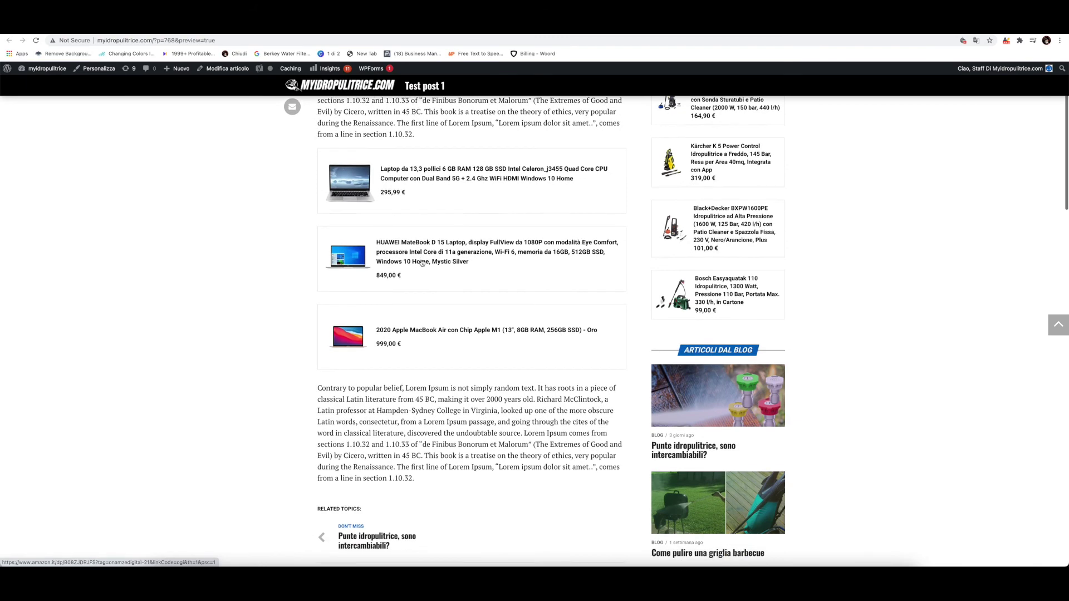
{"action": "scroll", "coordinate": [421, 263], "scroll_direction": "up", "scroll_amount": 3}
{"action": "scroll", "coordinate": [450, 283], "scroll_direction": "down", "scroll_amount": 1}
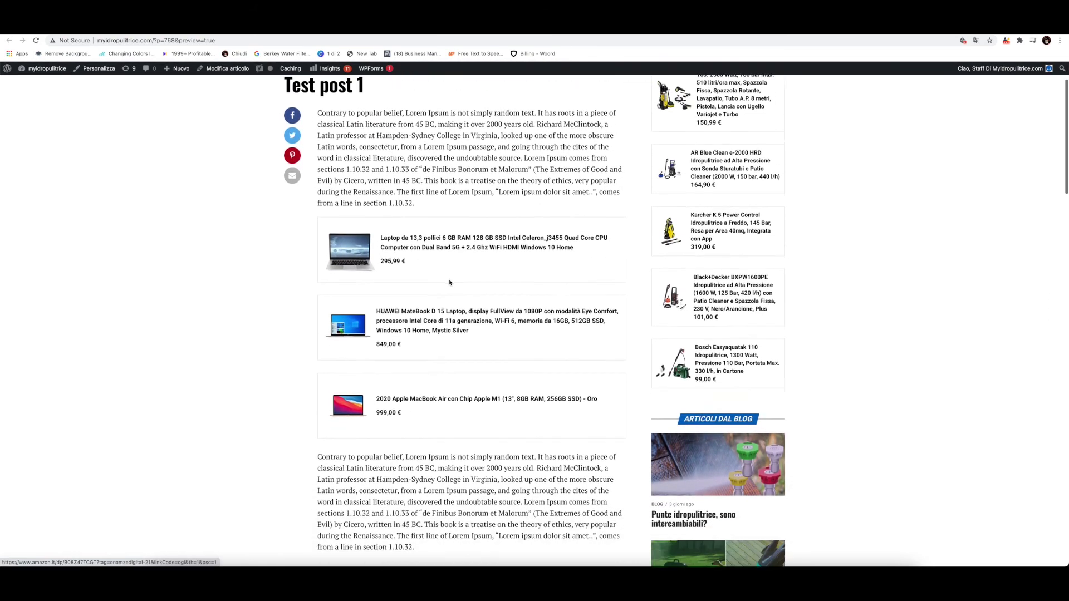
{"action": "scroll", "coordinate": [450, 282], "scroll_direction": "up", "scroll_amount": 3}
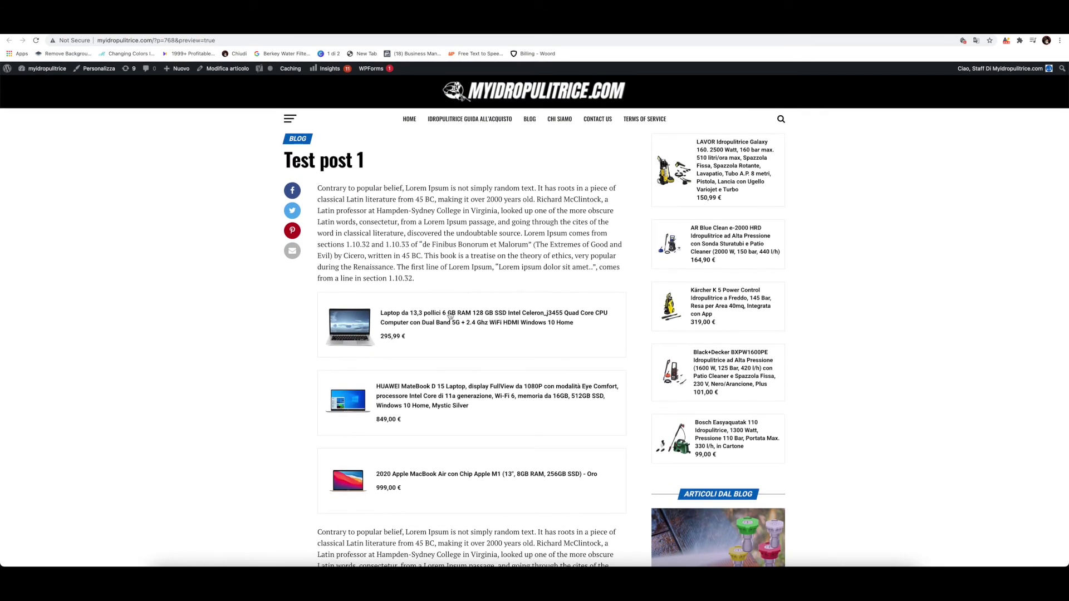
Apply the Table template, save, and scroll the preview's Photo, Product, Price, Buy table.
{"action": "left_click", "coordinate": [735, 25]}
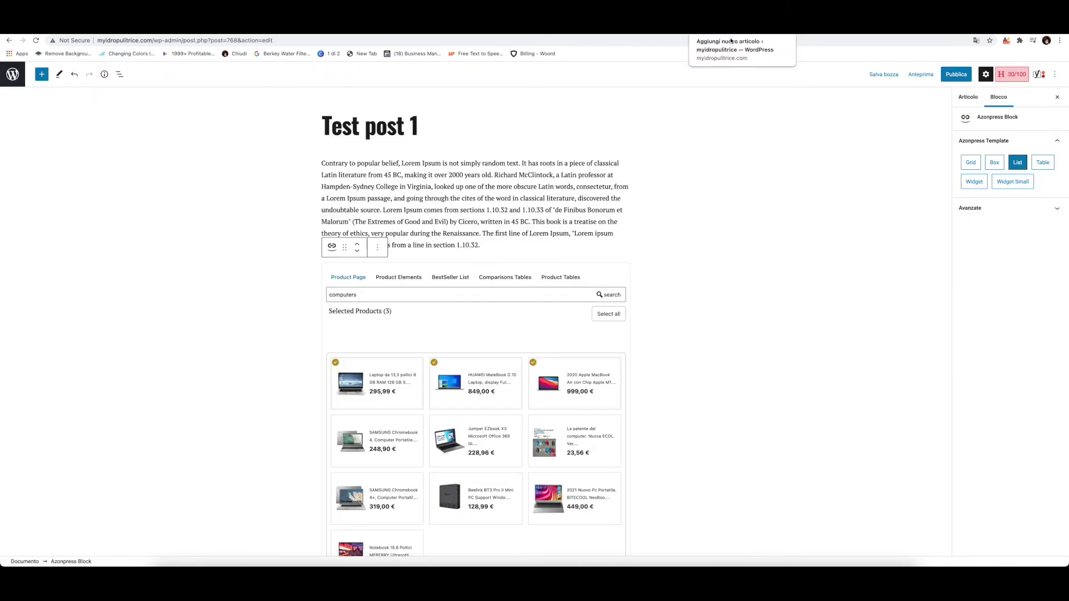
{"action": "left_click", "coordinate": [1046, 163]}
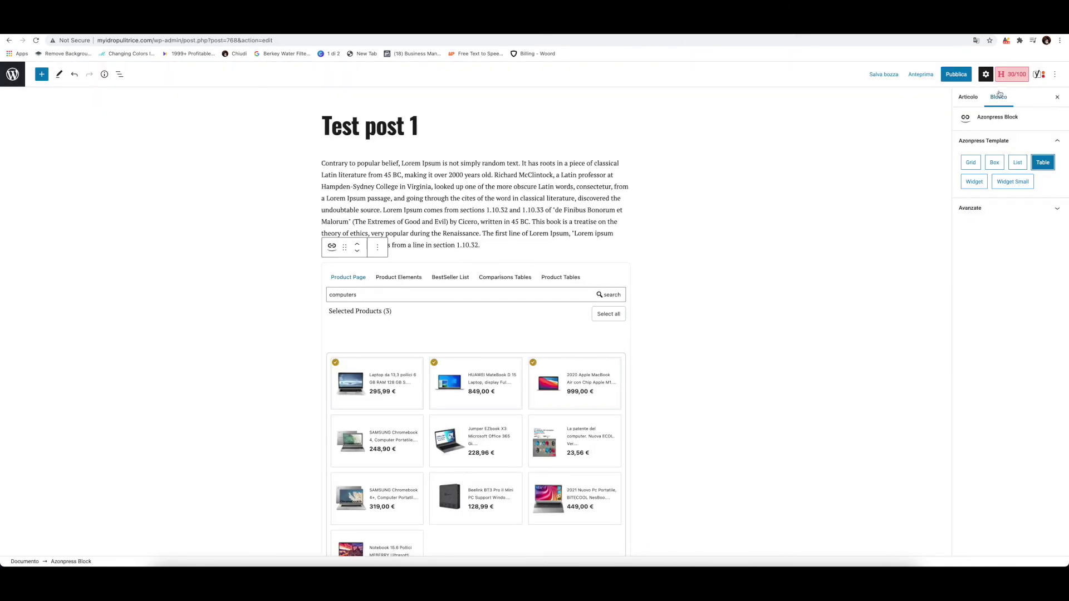
{"action": "left_click", "coordinate": [884, 74]}
{"action": "left_click", "coordinate": [883, 74]}
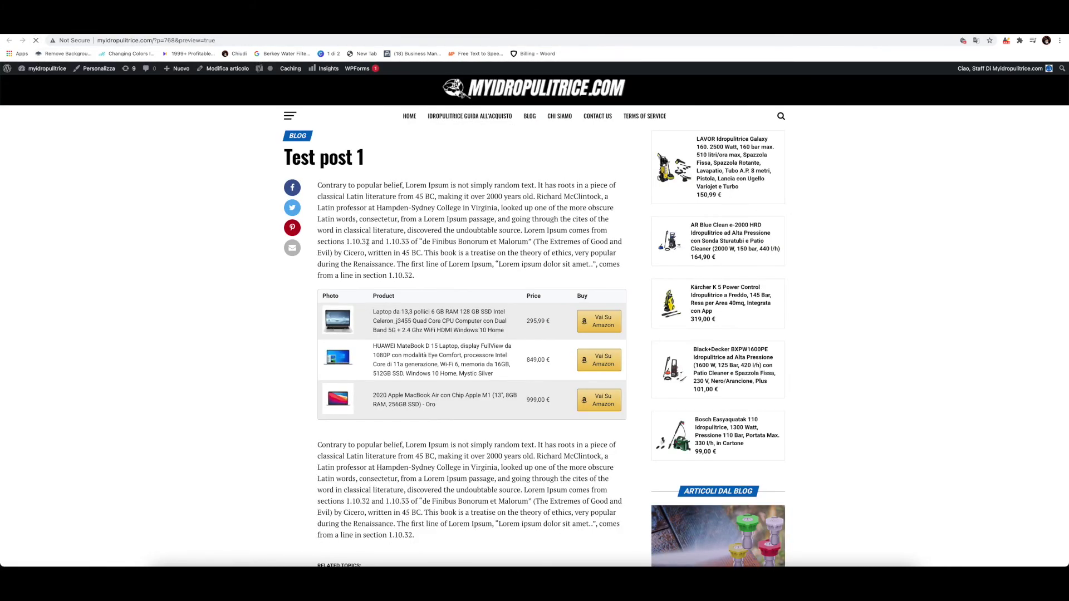
{"action": "scroll", "coordinate": [522, 274], "scroll_direction": "down", "scroll_amount": 2}
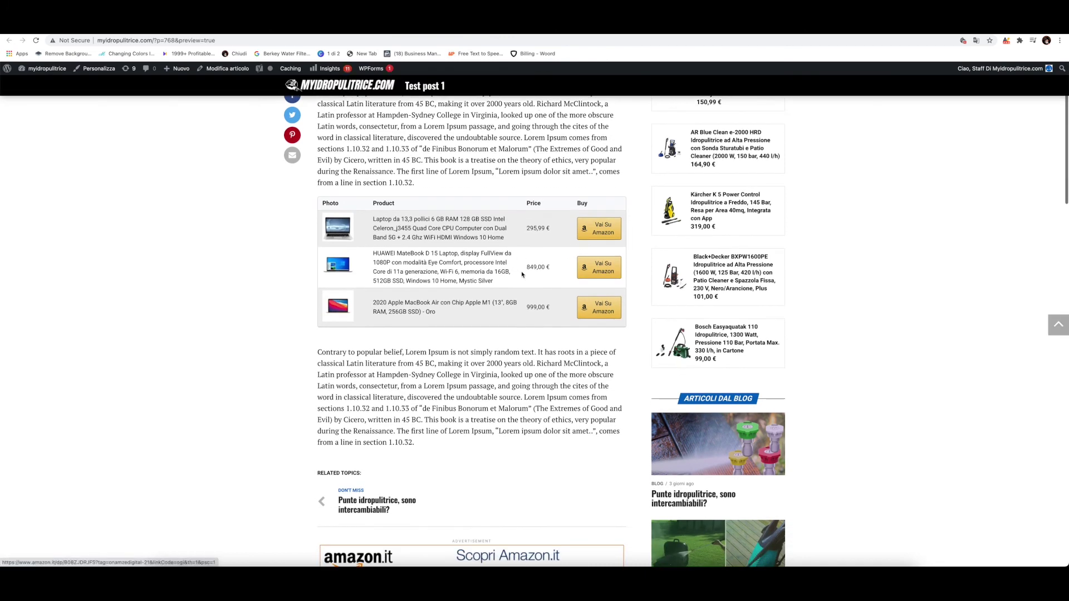
{"action": "scroll", "coordinate": [523, 274], "scroll_direction": "down", "scroll_amount": 2}
{"action": "scroll", "coordinate": [529, 272], "scroll_direction": "up", "scroll_amount": 4}
{"action": "scroll", "coordinate": [540, 271], "scroll_direction": "down", "scroll_amount": 3}
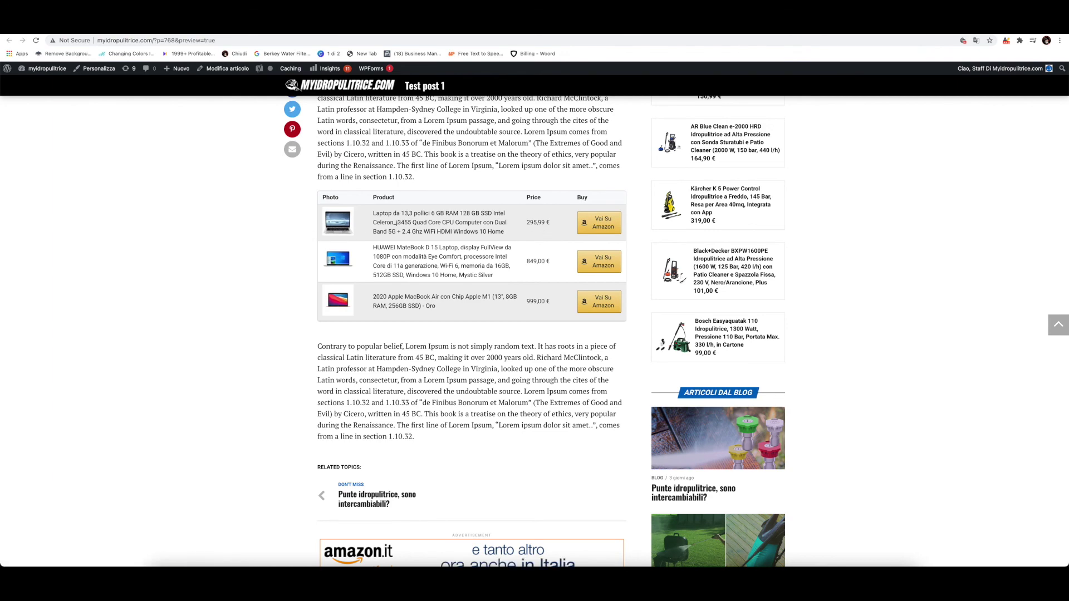
Go to the Aspetto > Widget page in the WordPress admin.
{"action": "left_click", "coordinate": [718, 22]}
{"action": "left_click", "coordinate": [612, 23]}
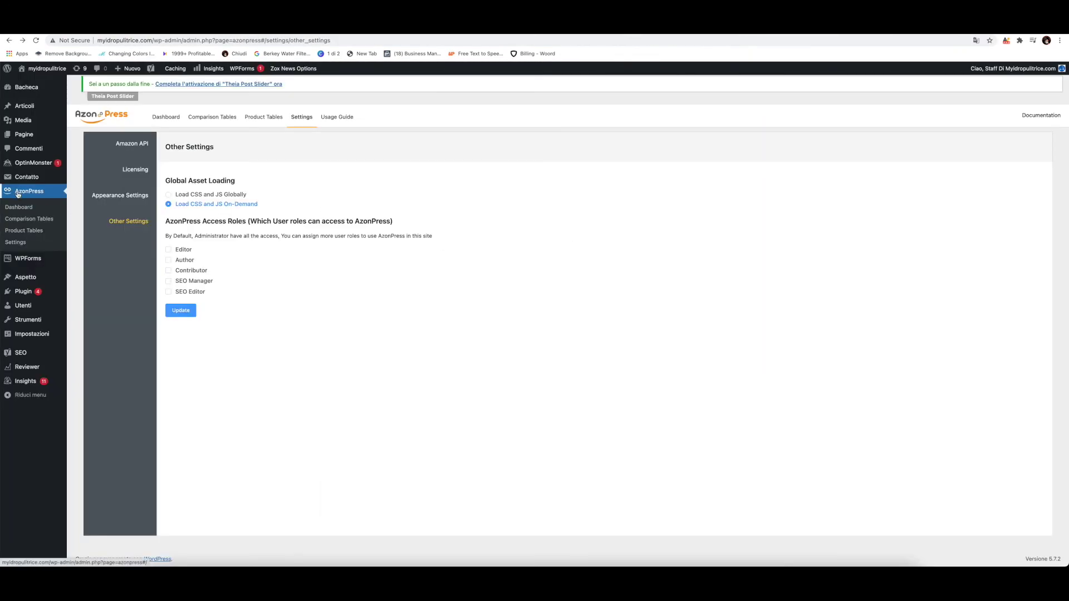
{"action": "mouse_move", "coordinate": [24, 280]}
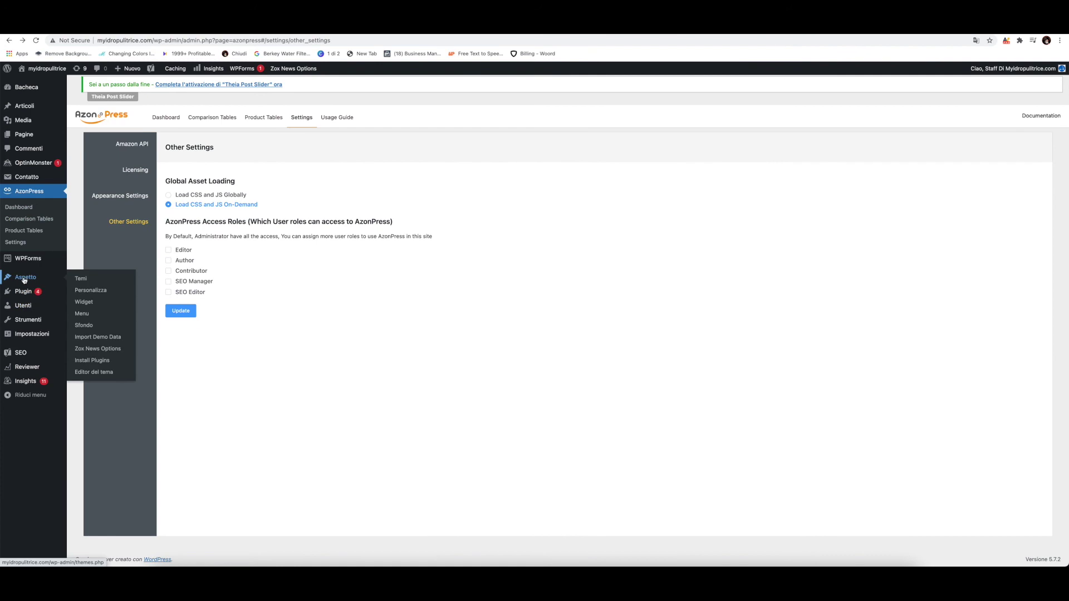
{"action": "left_click", "coordinate": [83, 304]}
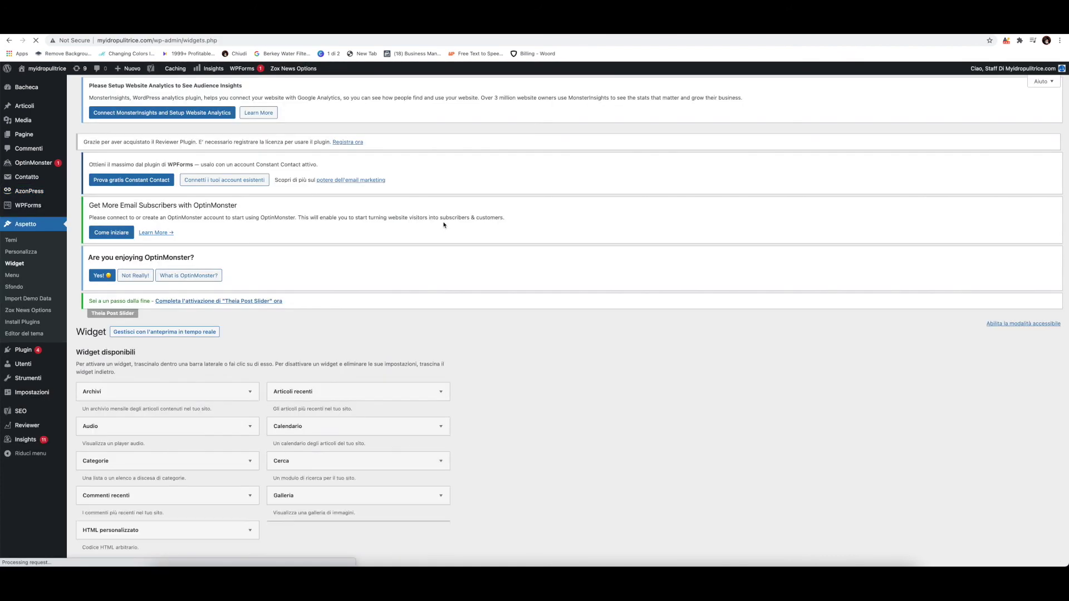
Expand the Post/Page Sidebar's HTML personalizzato widget holding the azonpress widget_small shortcode.
{"action": "scroll", "coordinate": [473, 310], "scroll_direction": "down", "scroll_amount": 2}
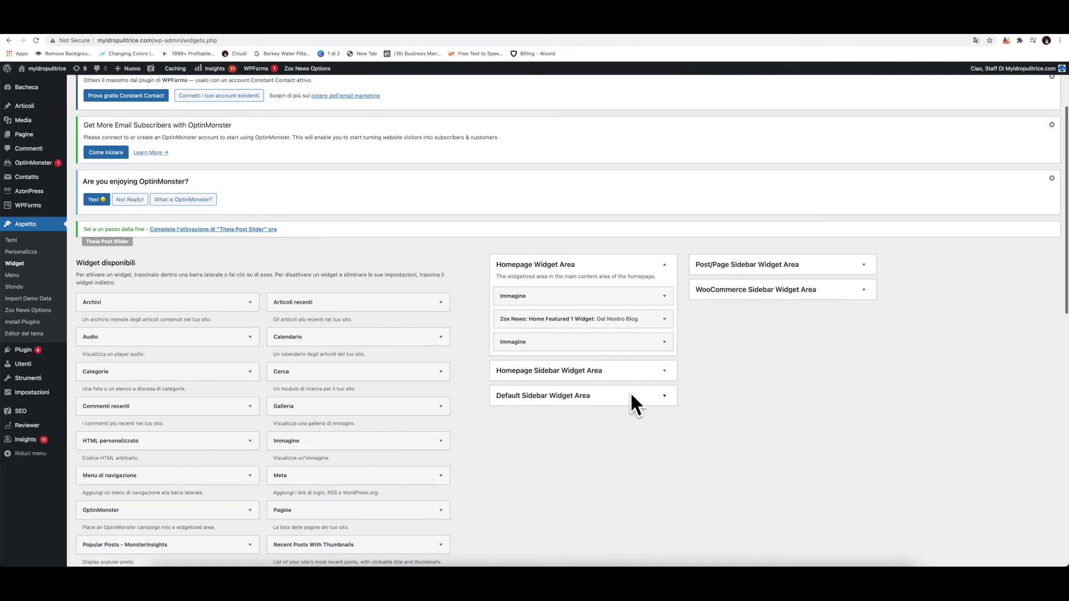
{"action": "left_click", "coordinate": [864, 265]}
{"action": "left_click", "coordinate": [848, 301]}
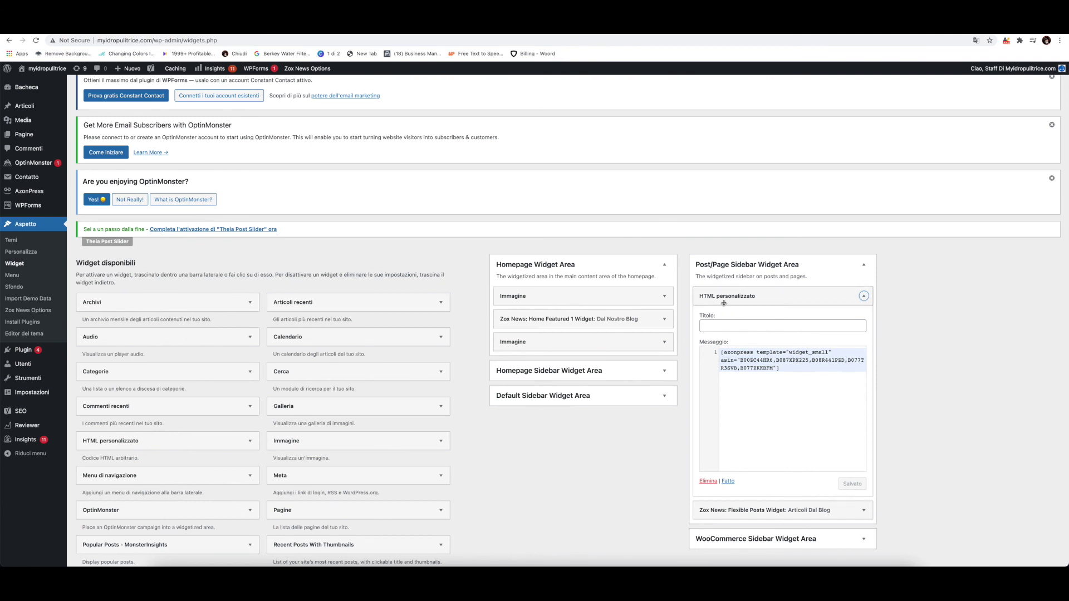
{"action": "left_click_drag", "start_coordinate": [95, 441], "coordinate": [255, 414]}
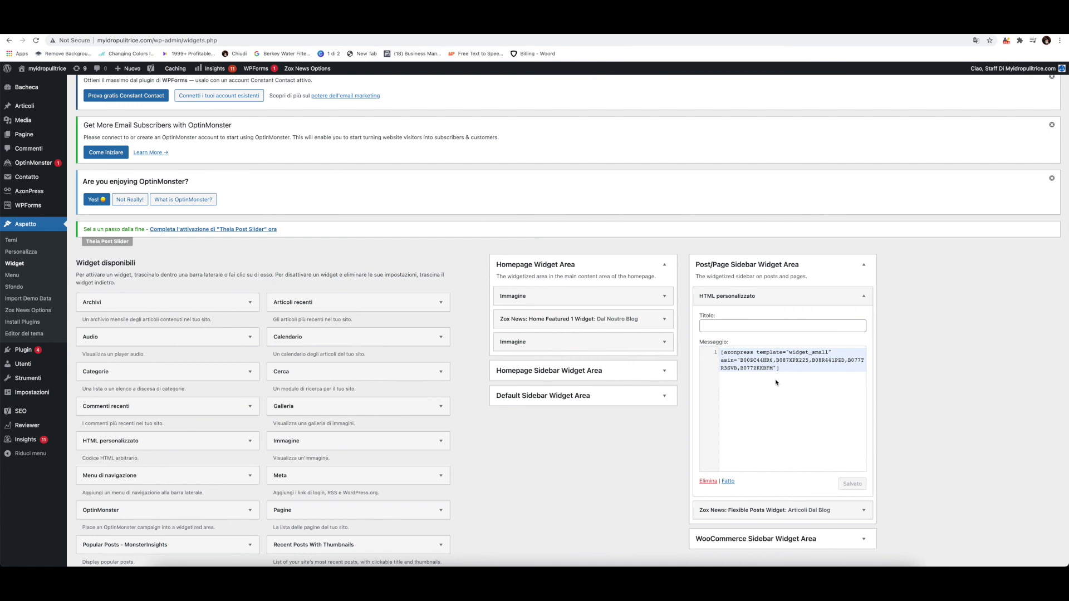